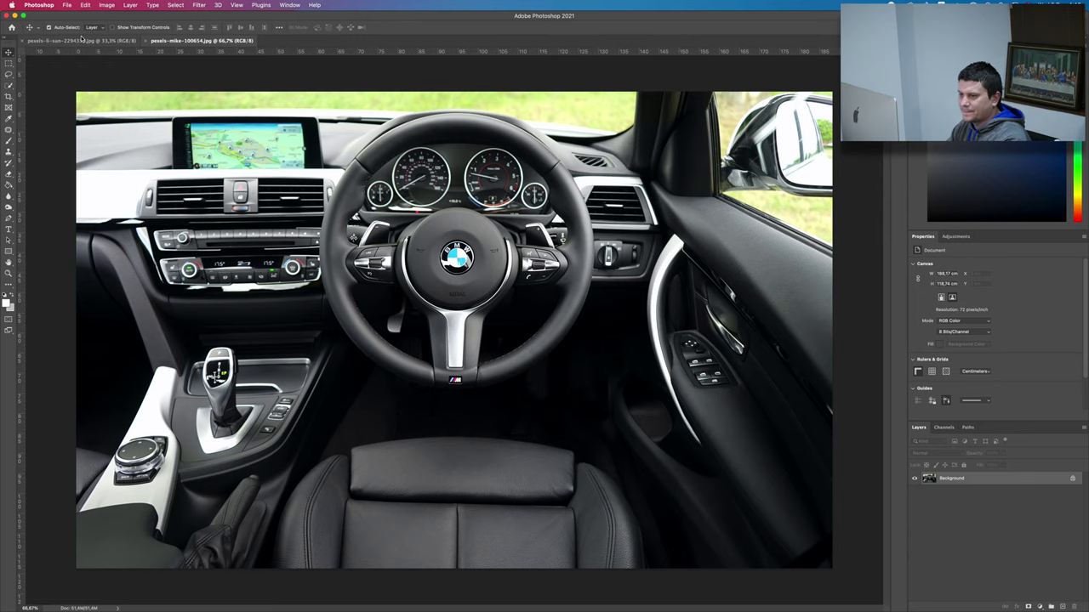
- Crop the car interior photo to a near-square frame around the steering wheel and gauges
click(82, 40)
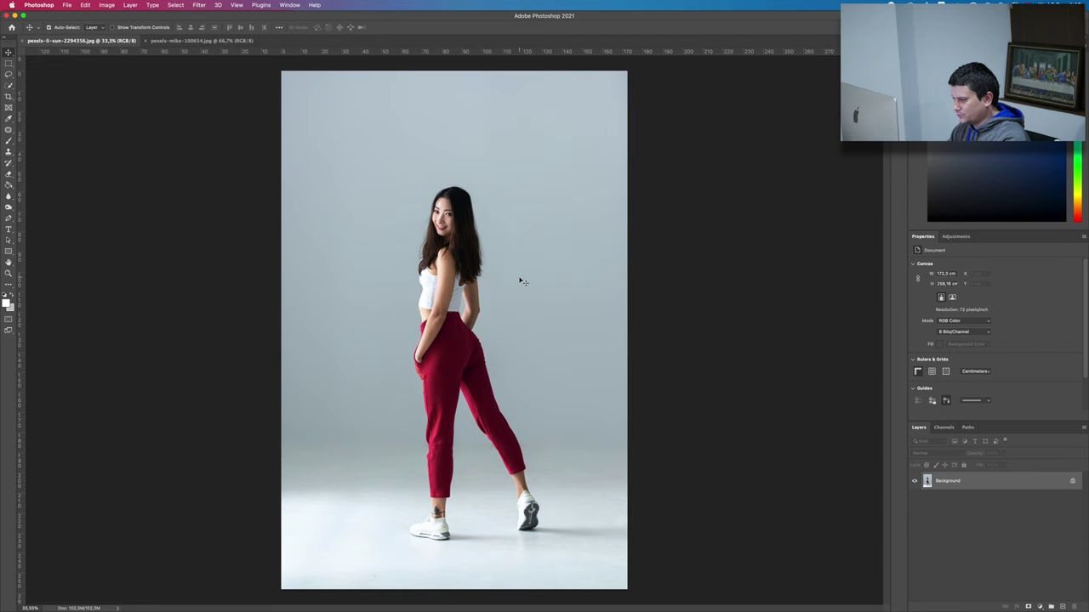
click(201, 40)
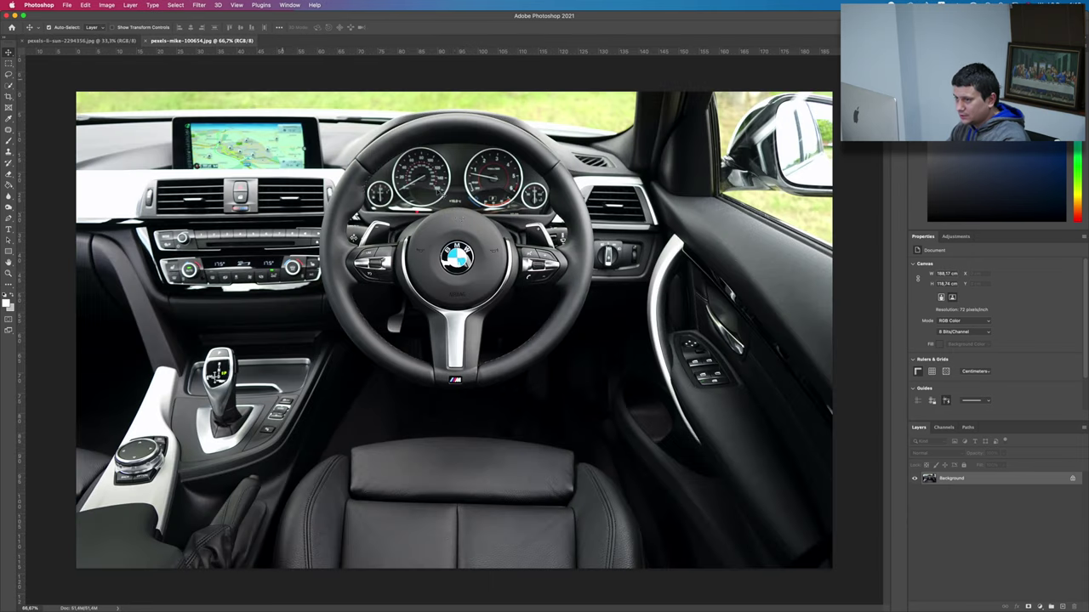
click(9, 96)
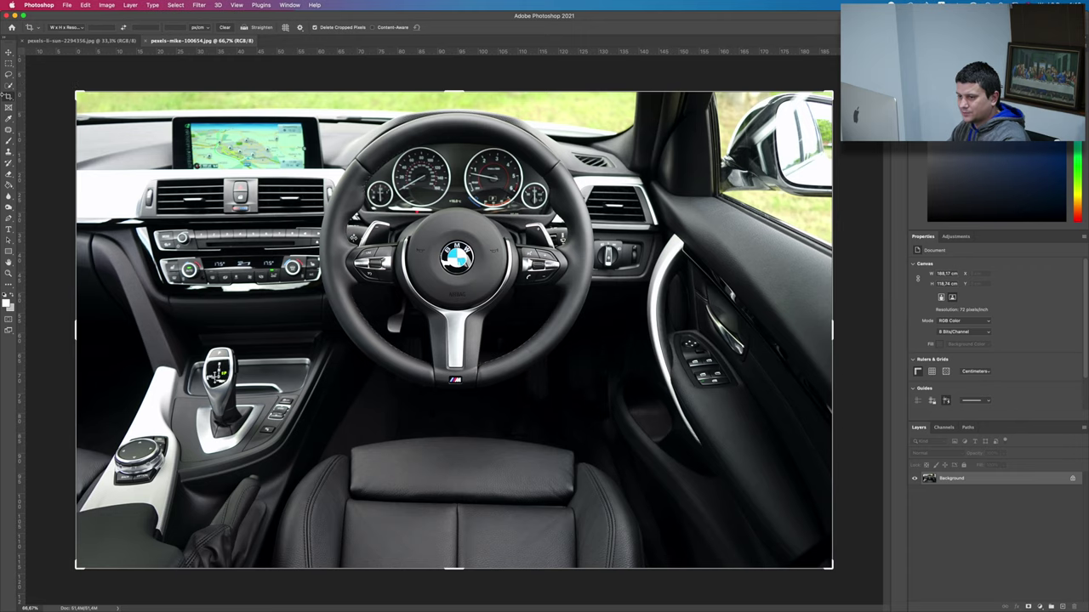
drag(78, 331, 206, 335)
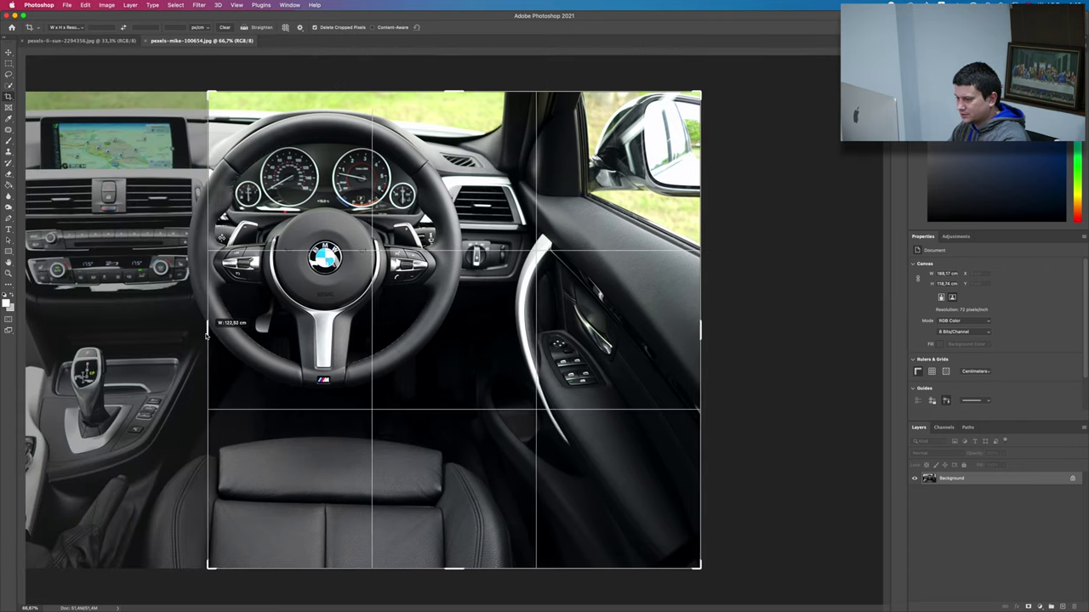
mouse_move(703, 338)
mouse_down()
mouse_move(618, 338)
mouse_move(708, 333)
mouse_move(580, 323)
mouse_up()
drag(450, 98, 456, 134)
drag(455, 525, 452, 450)
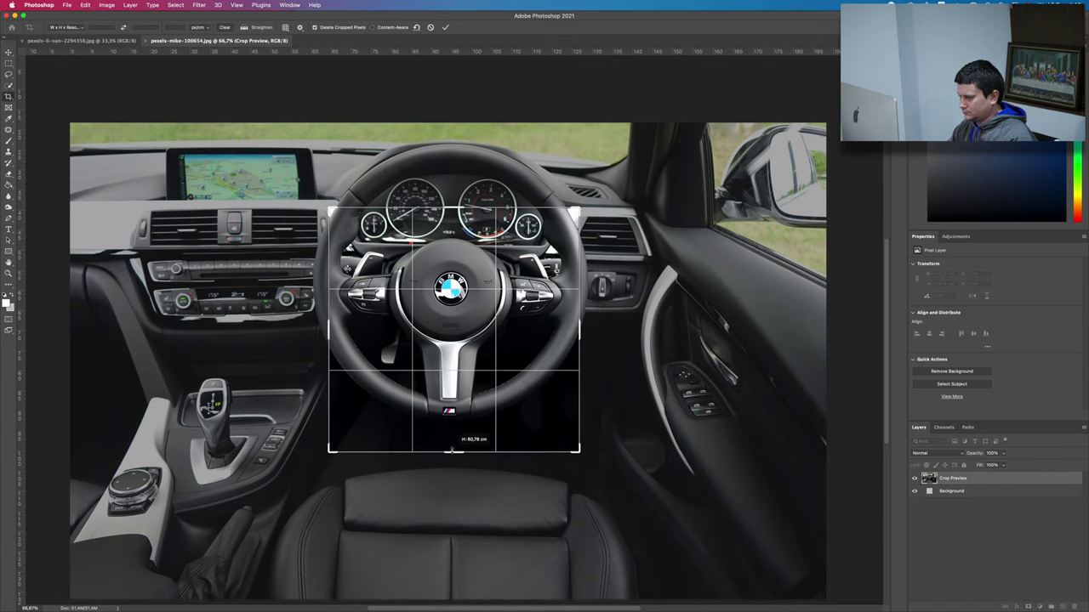
drag(451, 449, 453, 452)
drag(577, 336, 583, 333)
click(445, 28)
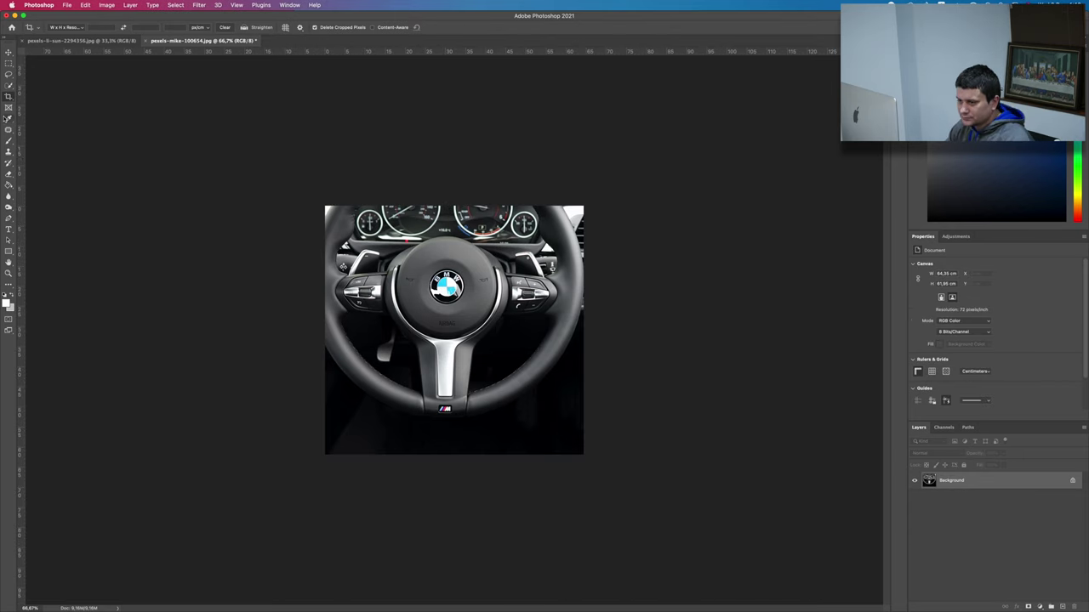
click(9, 218)
- Draw a closed, tilted four-corner Pen path over the wheel's lower spoke area
right_click(9, 218)
click(43, 221)
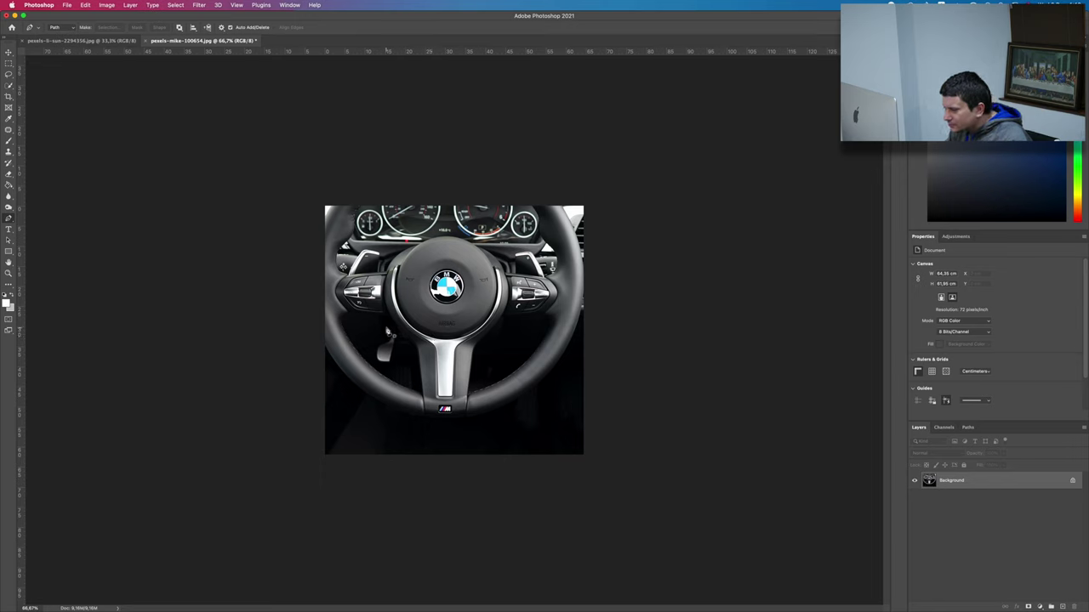
click(391, 316)
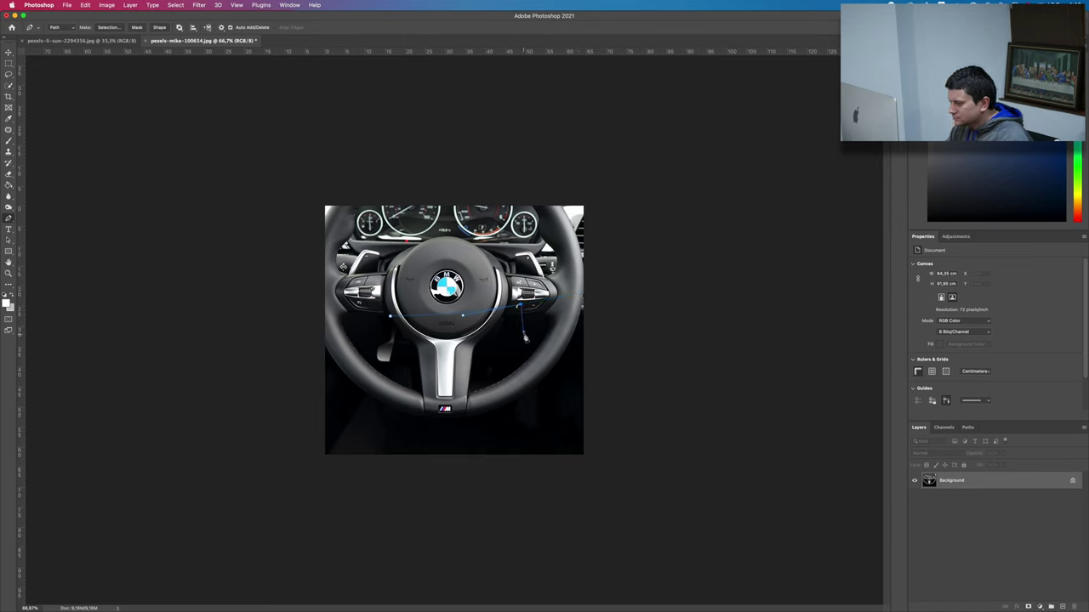
click(528, 431)
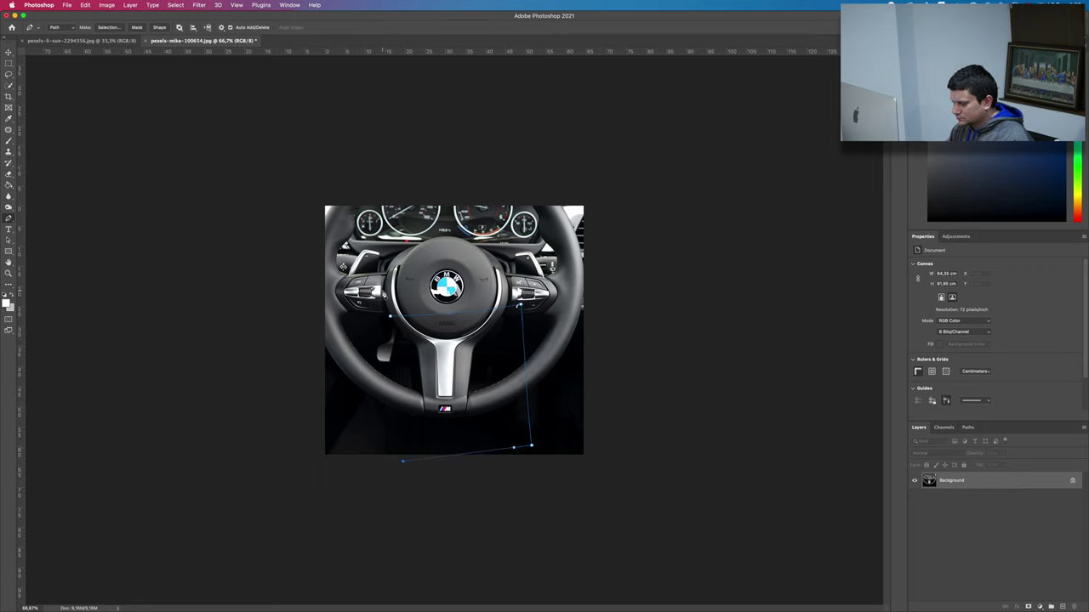
click(391, 317)
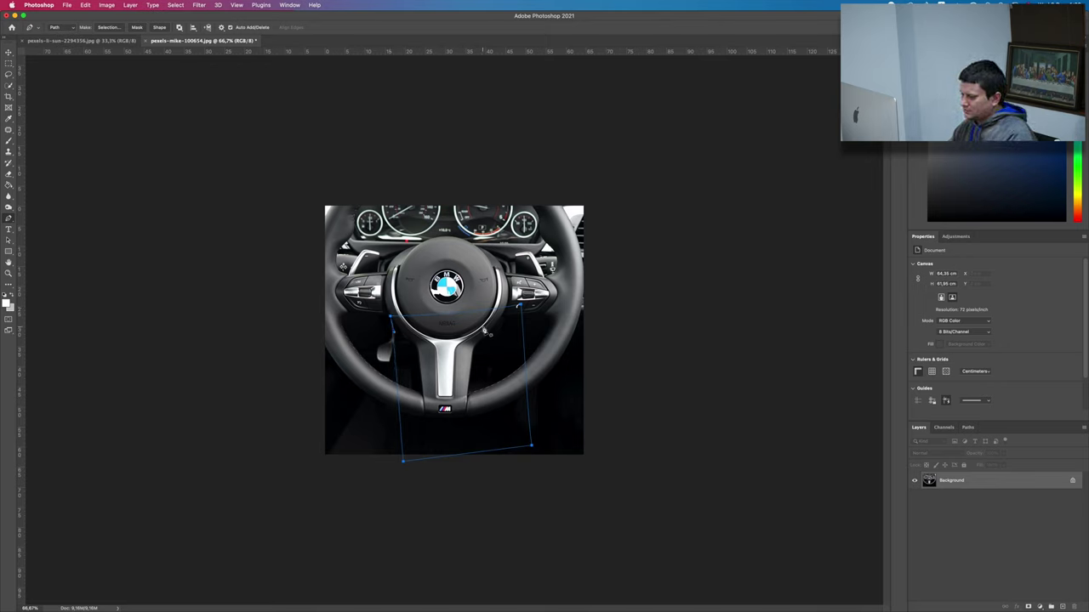
right_click(468, 345)
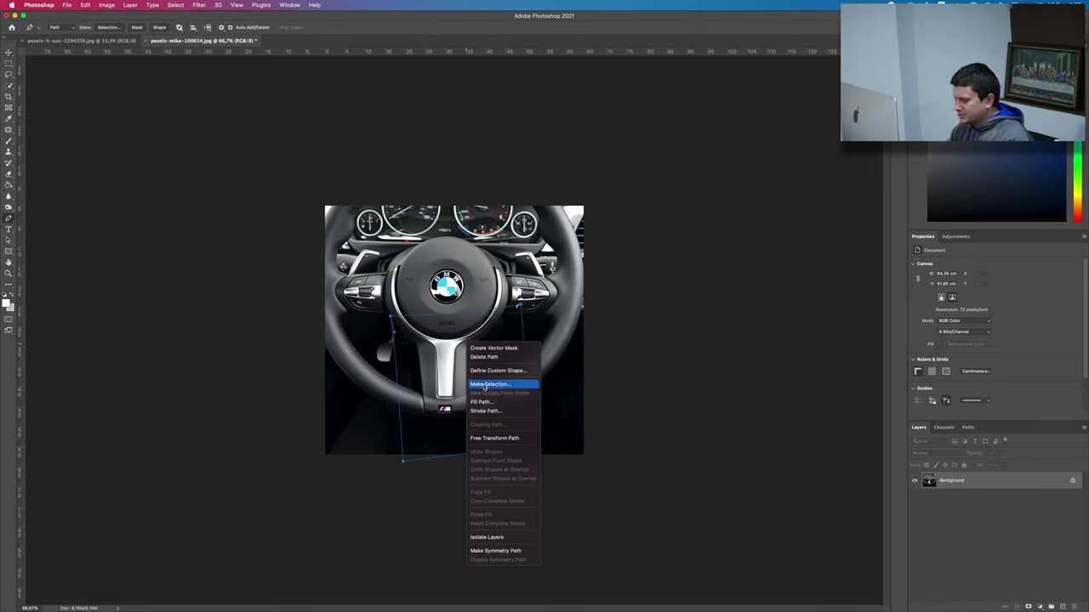
- Convert the card path into a selection and add a new empty layer
click(484, 386)
click(591, 245)
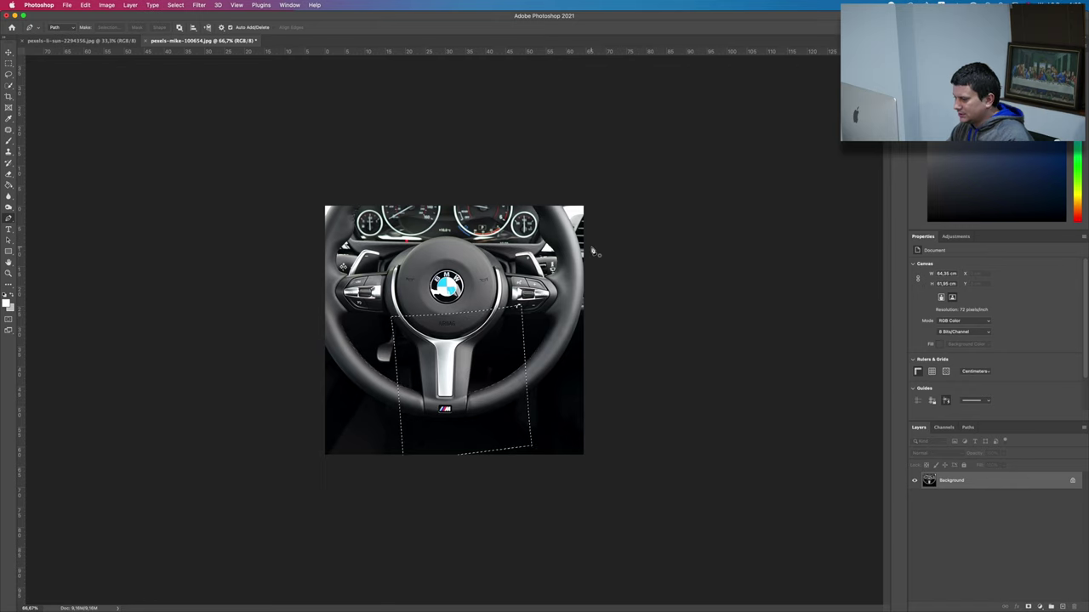
click(1063, 606)
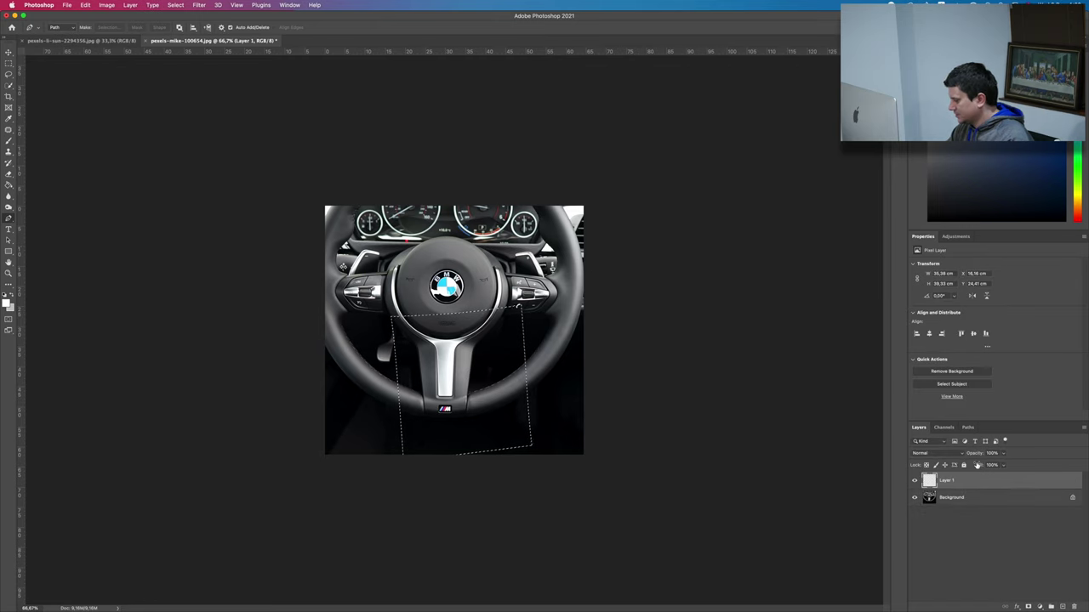
- Fill the card selection with white using the Paint Bucket
click(9, 185)
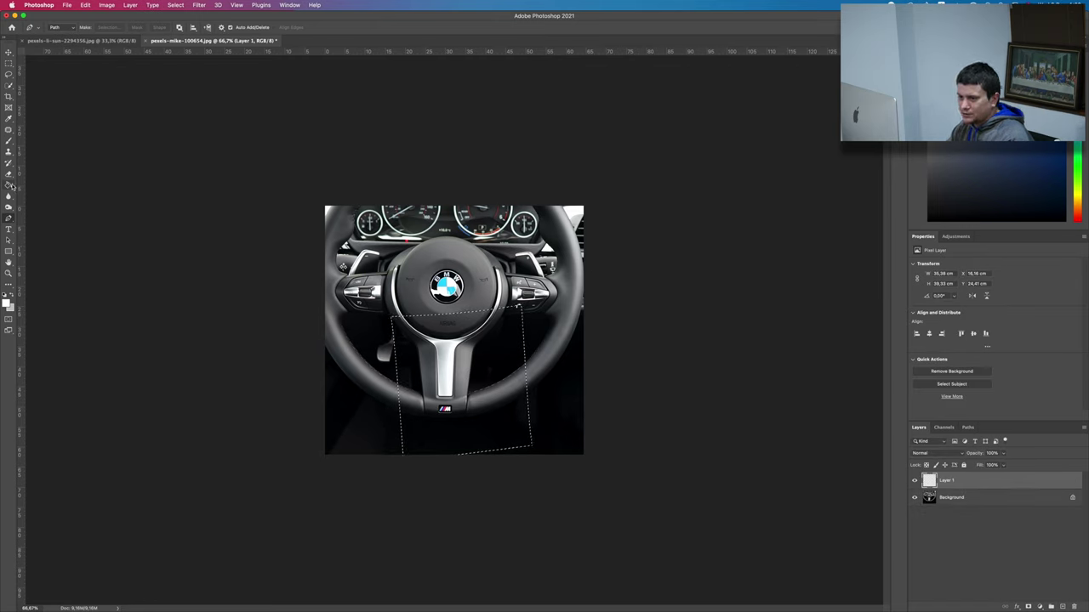
click(43, 193)
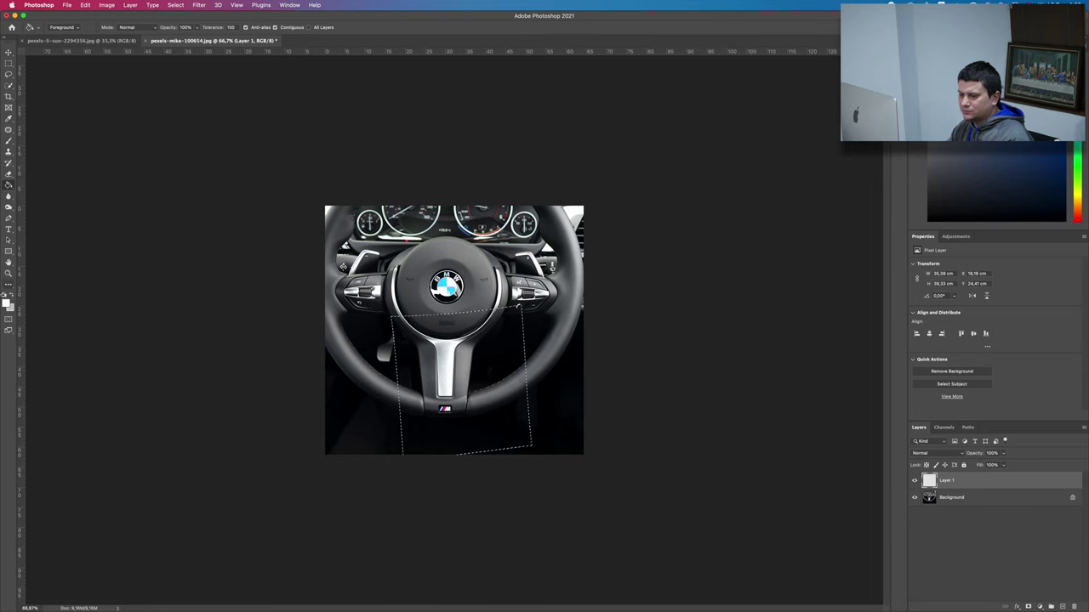
click(8, 299)
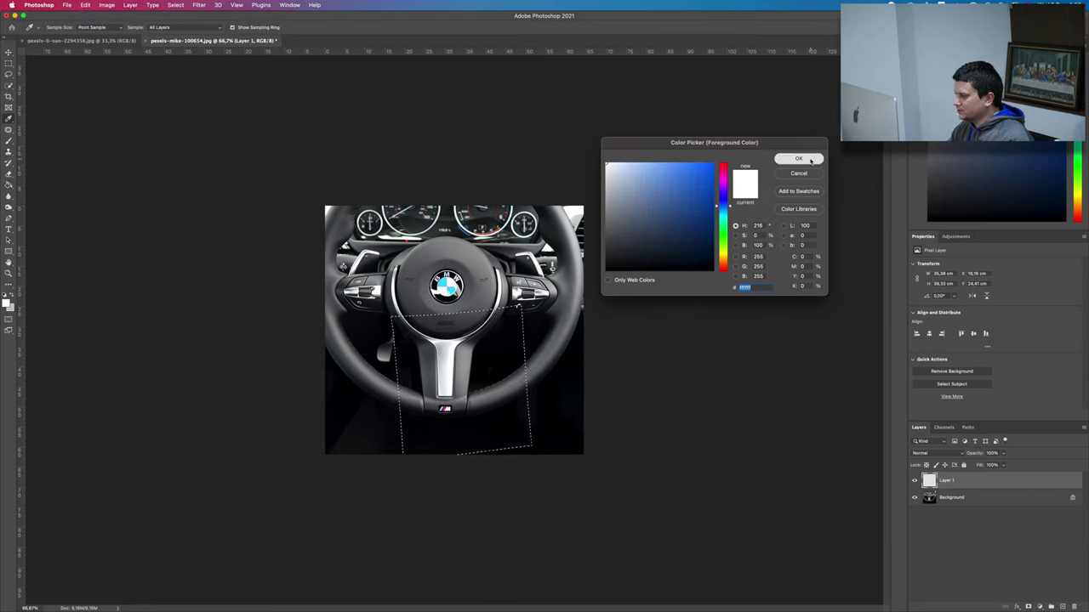
click(799, 159)
click(470, 370)
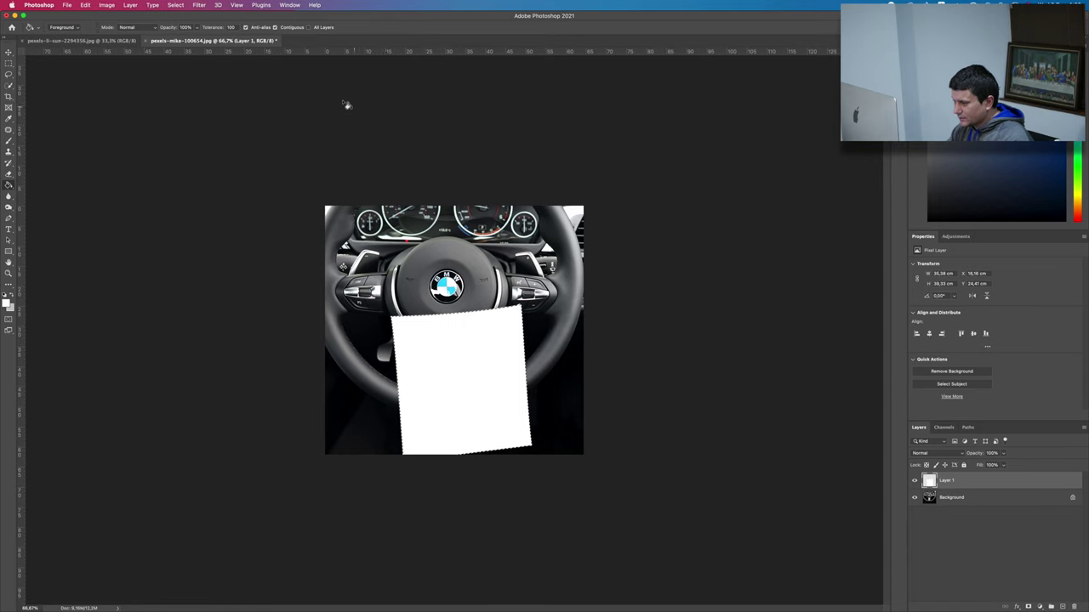
click(9, 64)
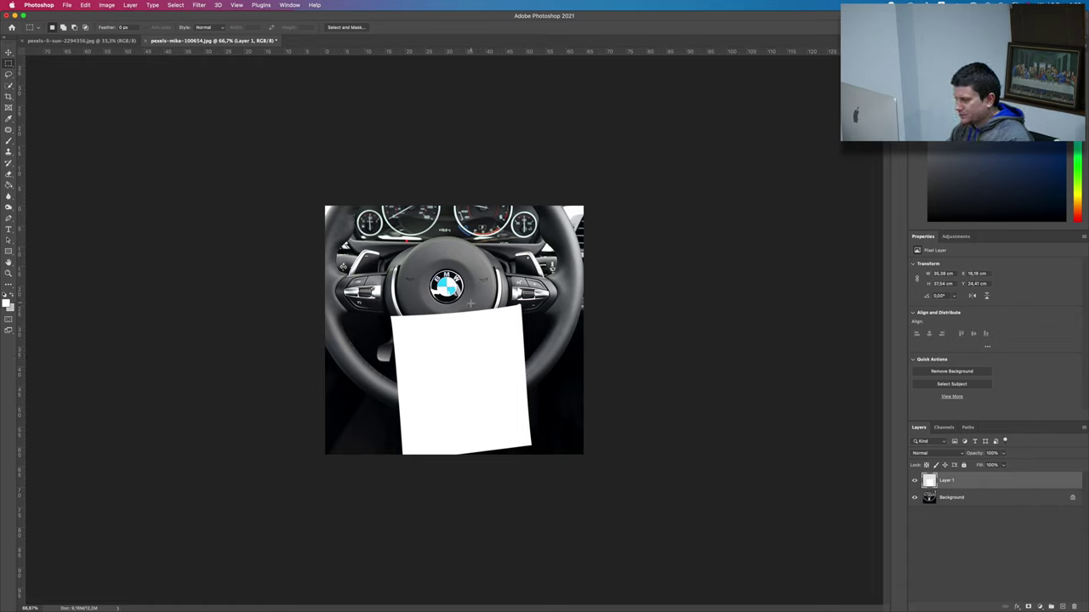
- Free-transform the white card slightly taller and wider, nudged left over the wheel
key(ctrl+t)
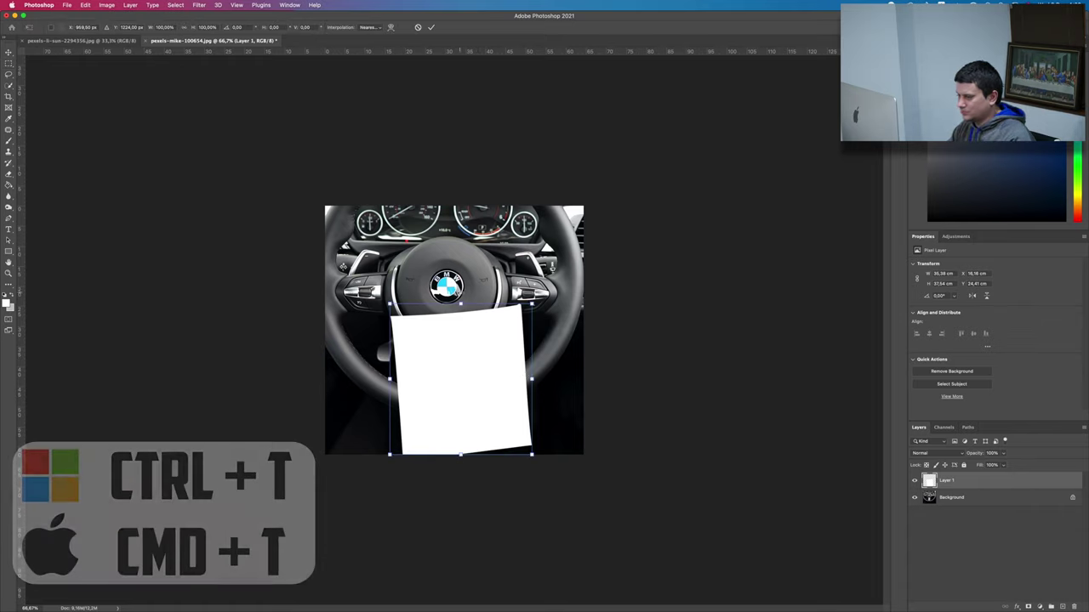
click(85, 4)
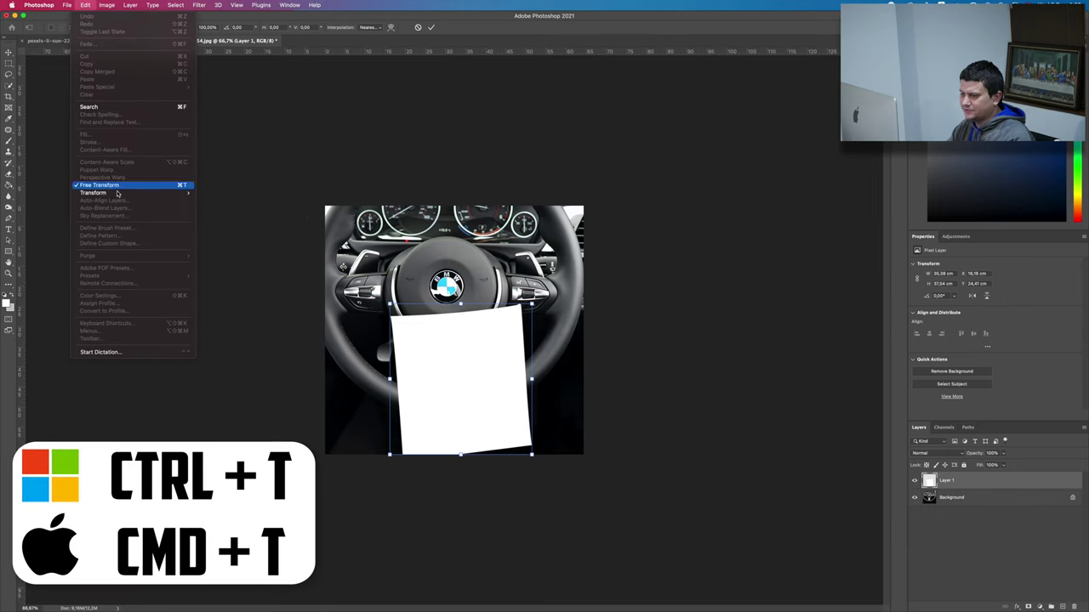
click(109, 185)
drag(460, 299, 460, 291)
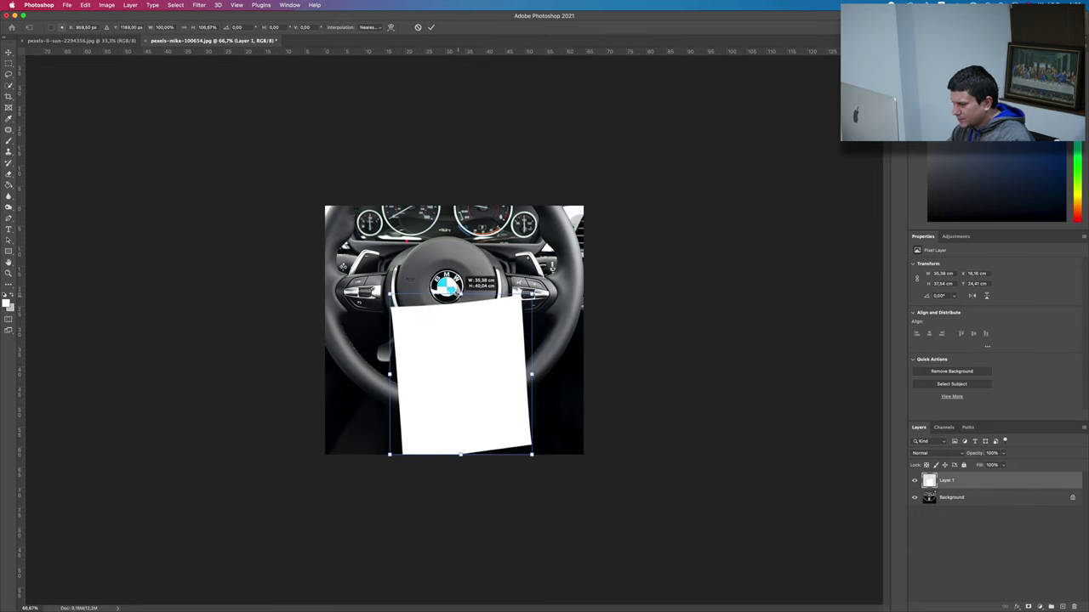
drag(462, 360, 446, 358)
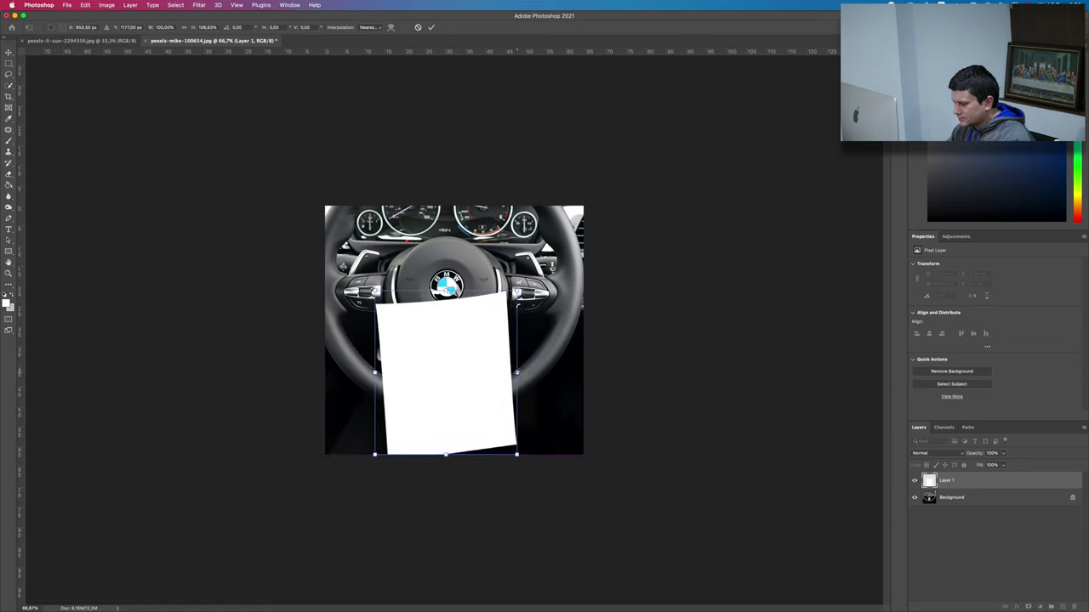
drag(516, 372, 518, 371)
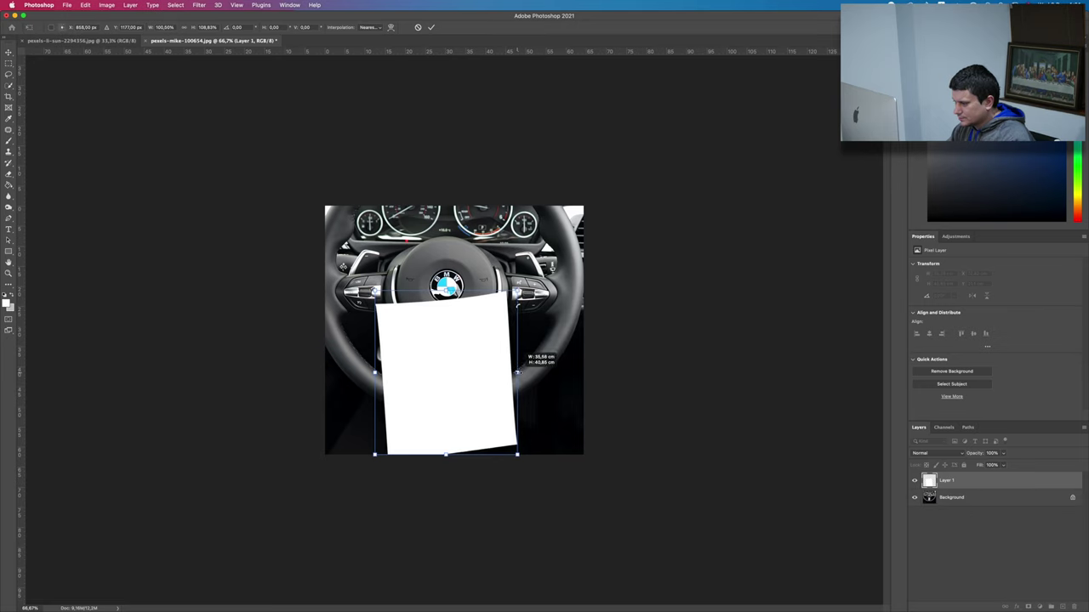
drag(375, 372, 371, 372)
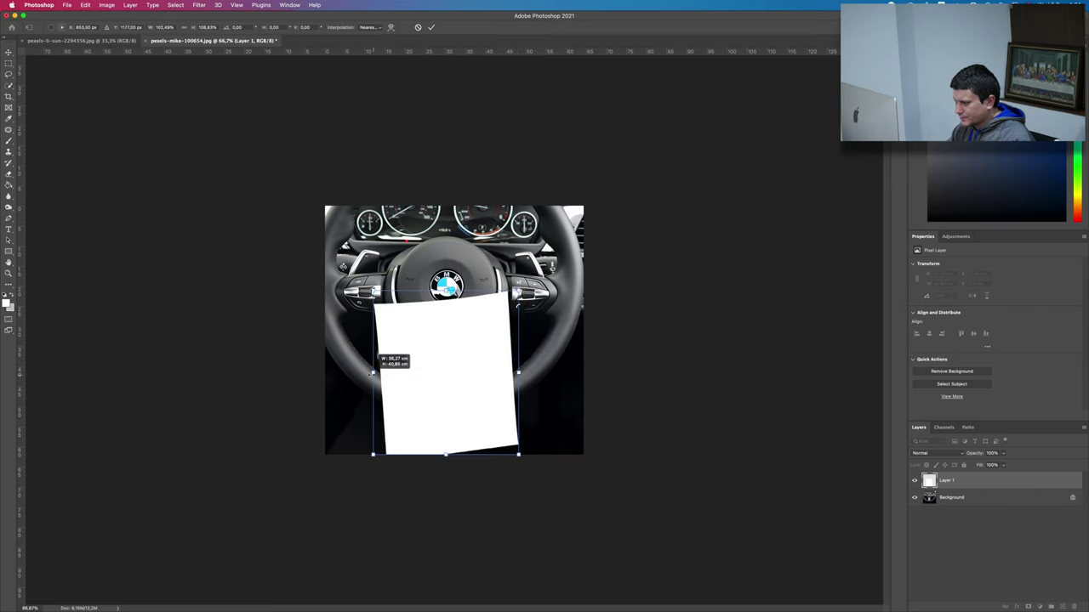
drag(446, 294, 445, 290)
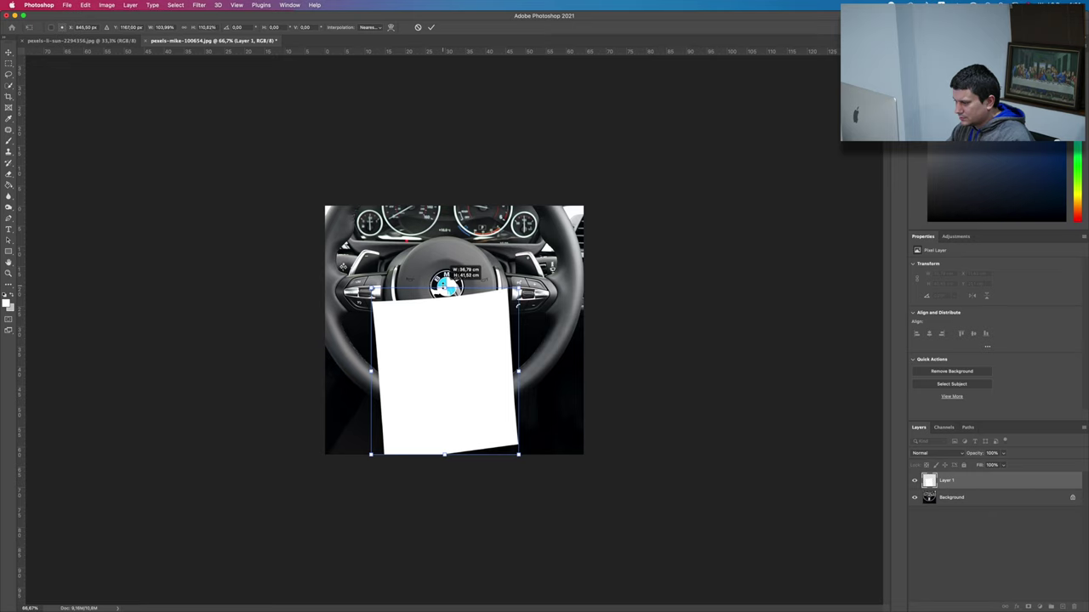
click(432, 26)
key(m)
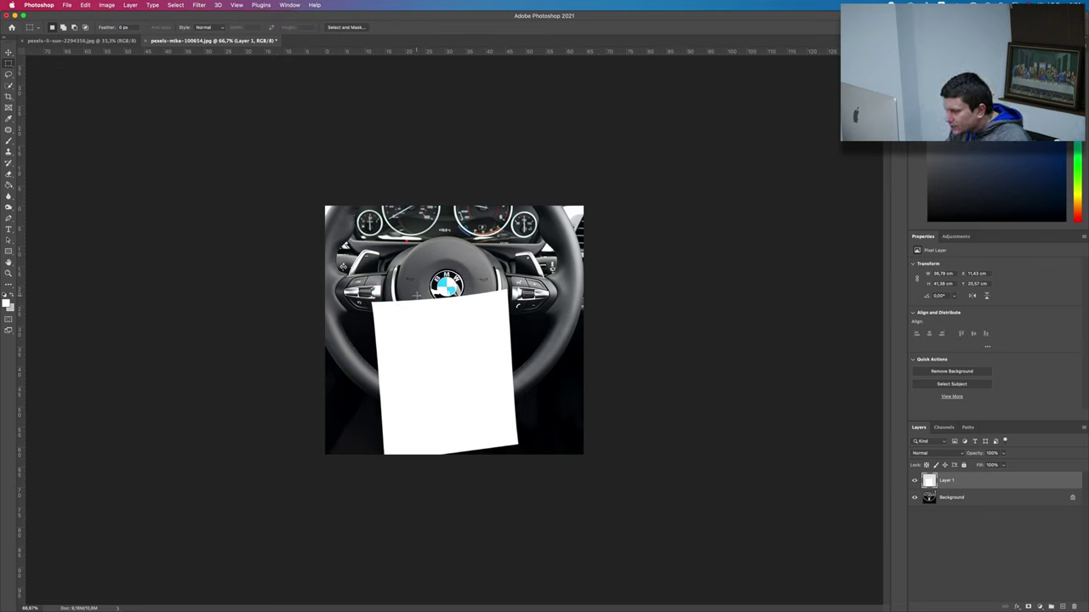
- Select the woman with Quick Selection's Select Subject and copy her
click(82, 42)
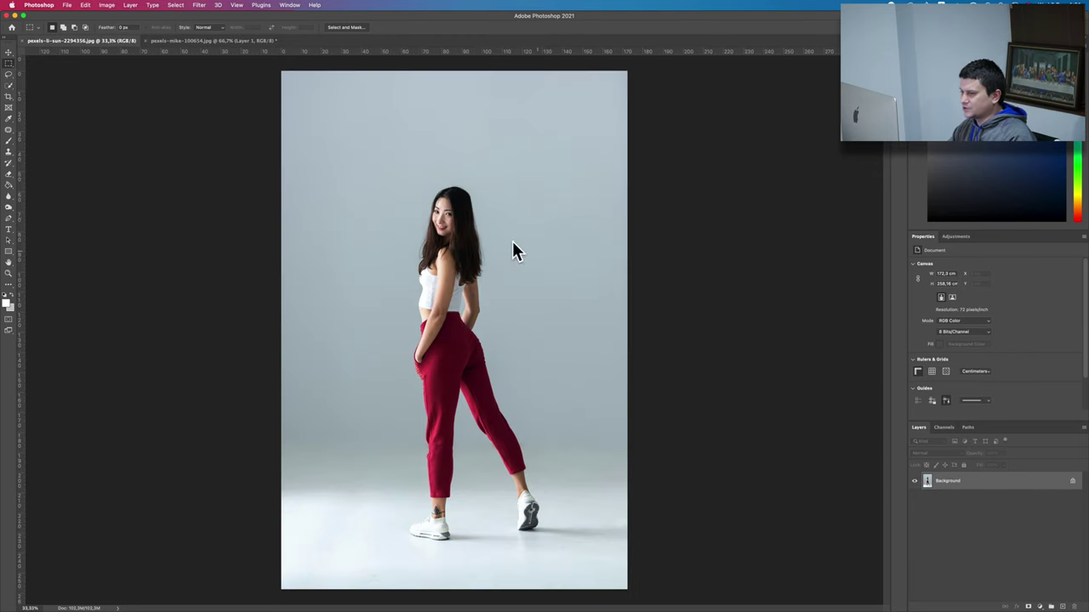
click(10, 86)
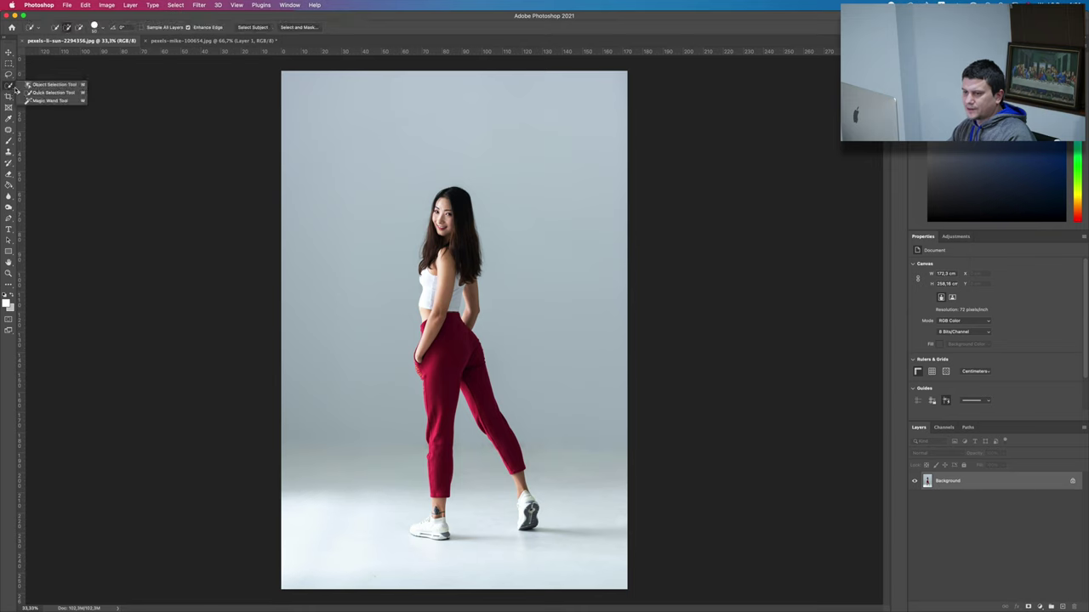
click(51, 91)
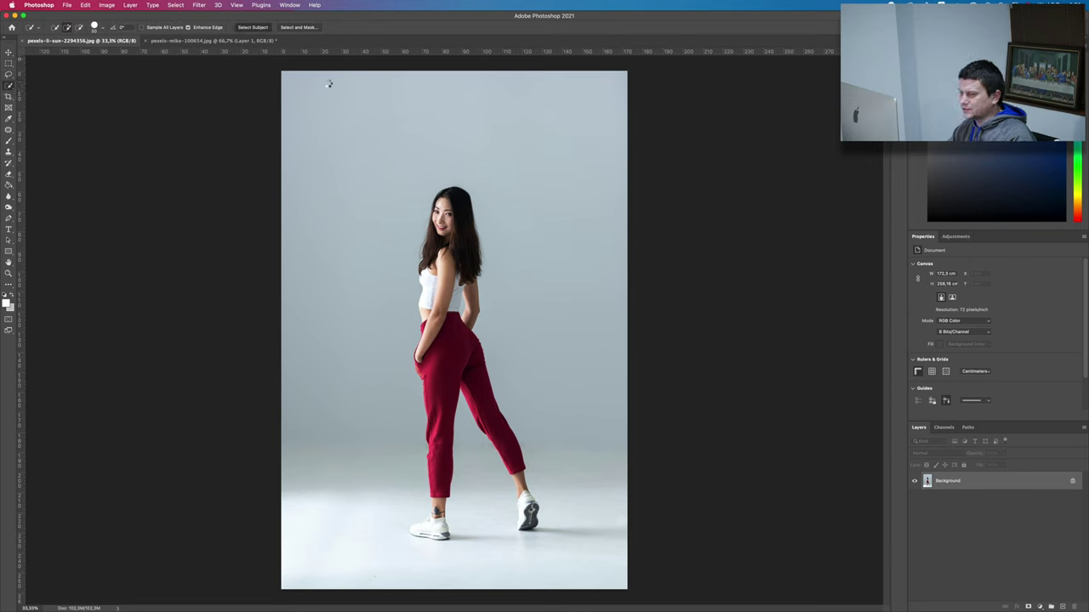
click(253, 26)
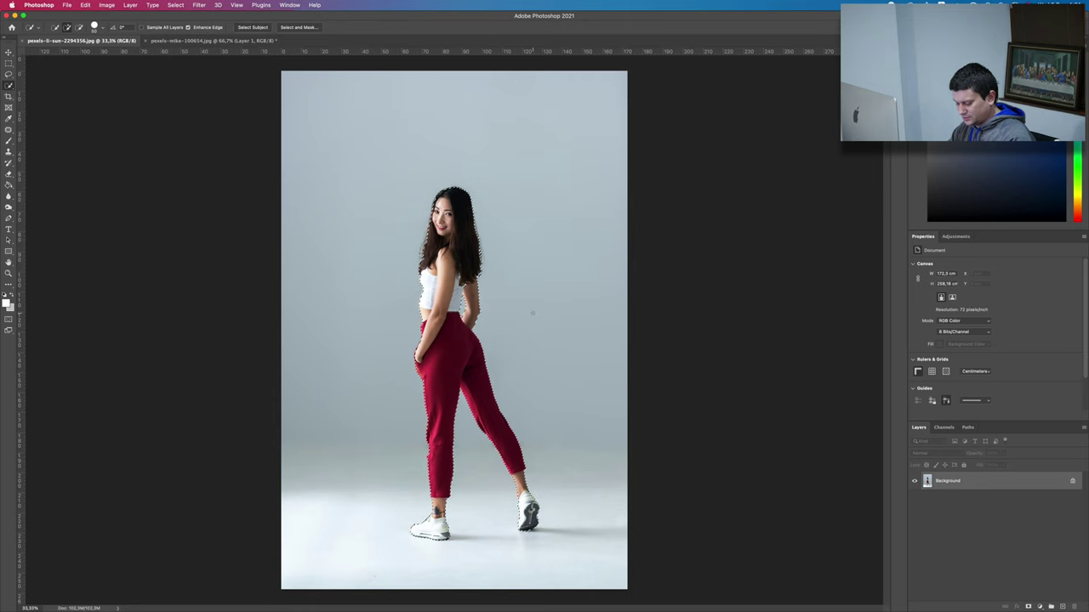
key(ctrl+c)
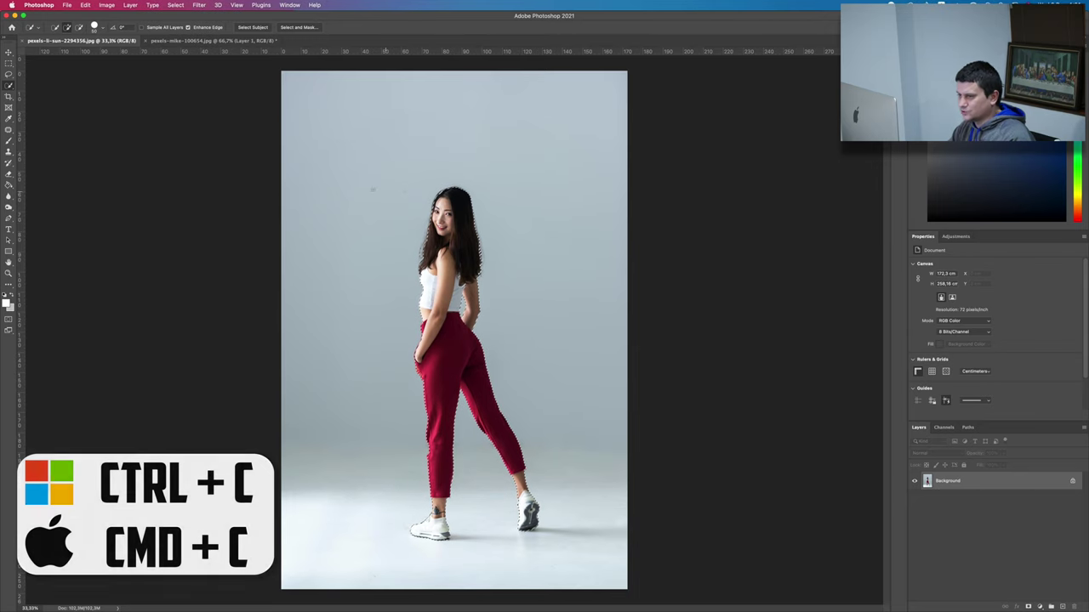
click(85, 4)
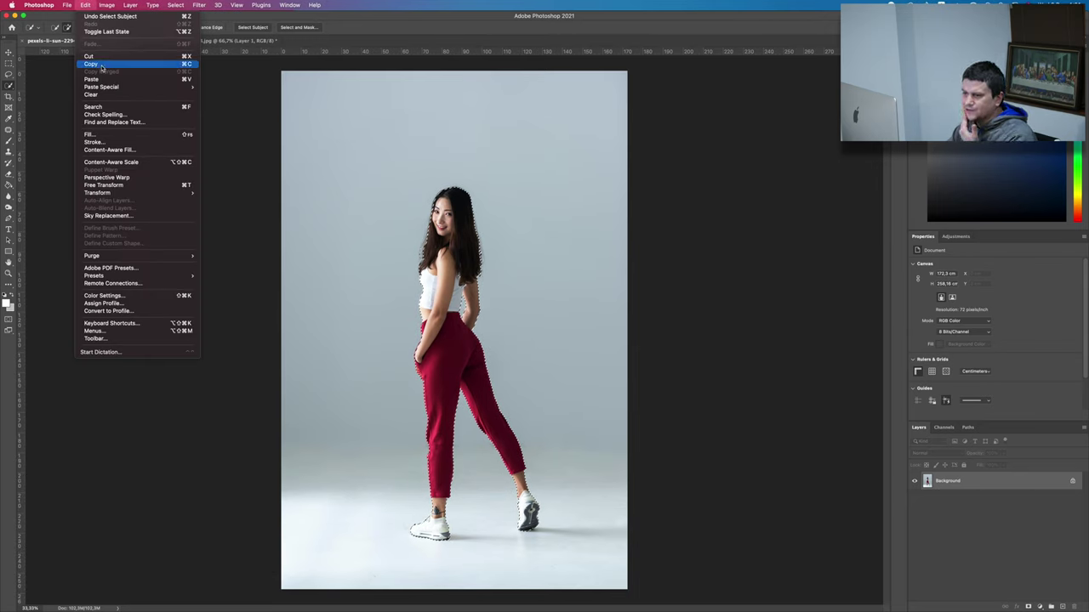
click(202, 48)
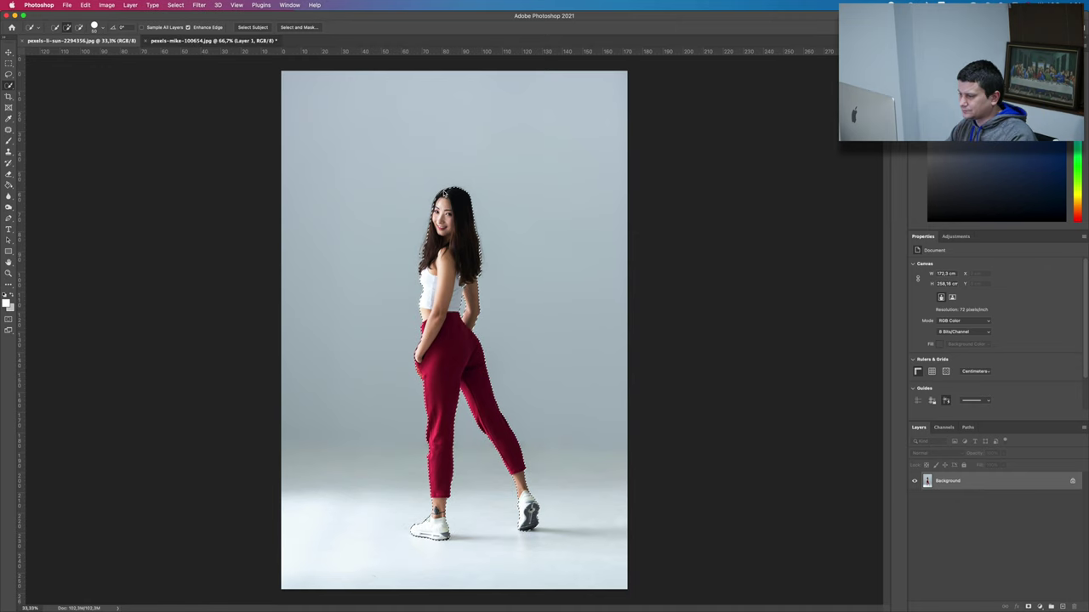
- Paste the woman as a new layer into the steering-wheel composition
click(202, 42)
key(ctrl+v)
key(ctrl+t)
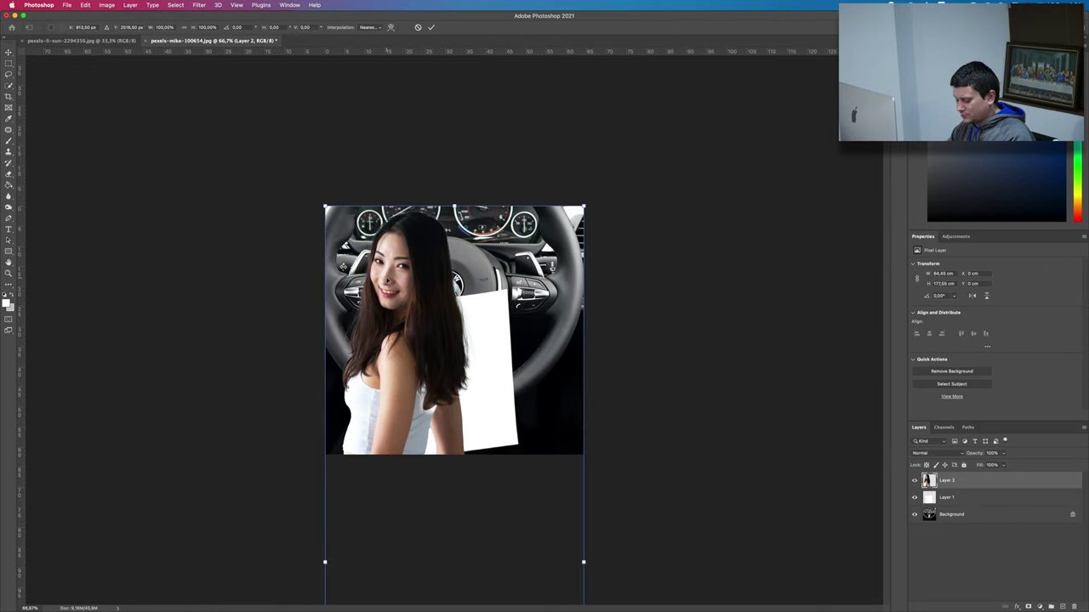
- Scale the woman layer down so her full figure stands on the white card
click(84, 5)
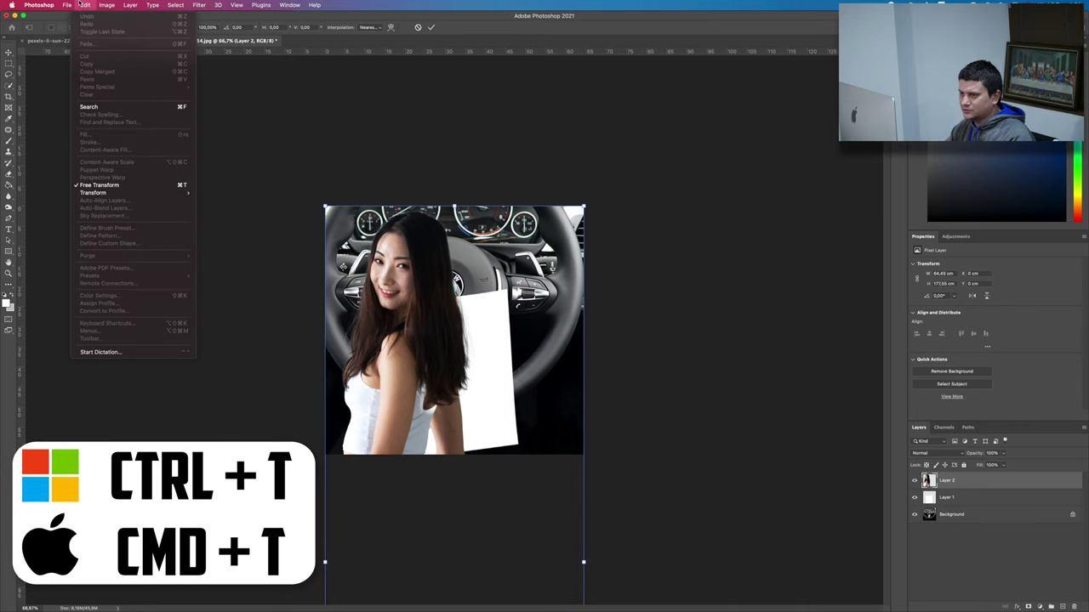
click(203, 208)
drag(326, 207, 479, 427)
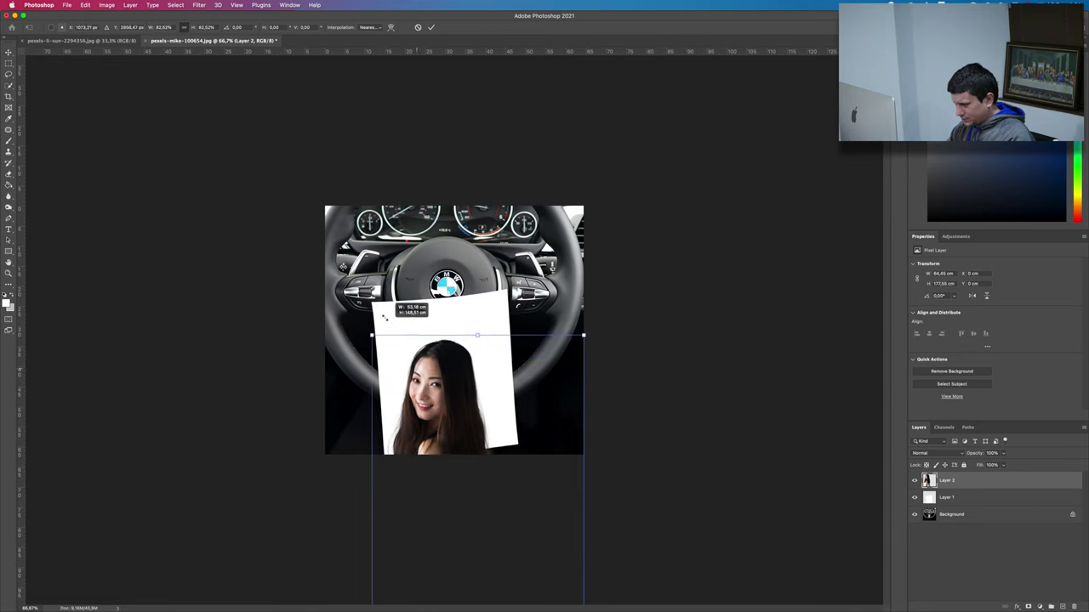
drag(479, 427, 364, 313)
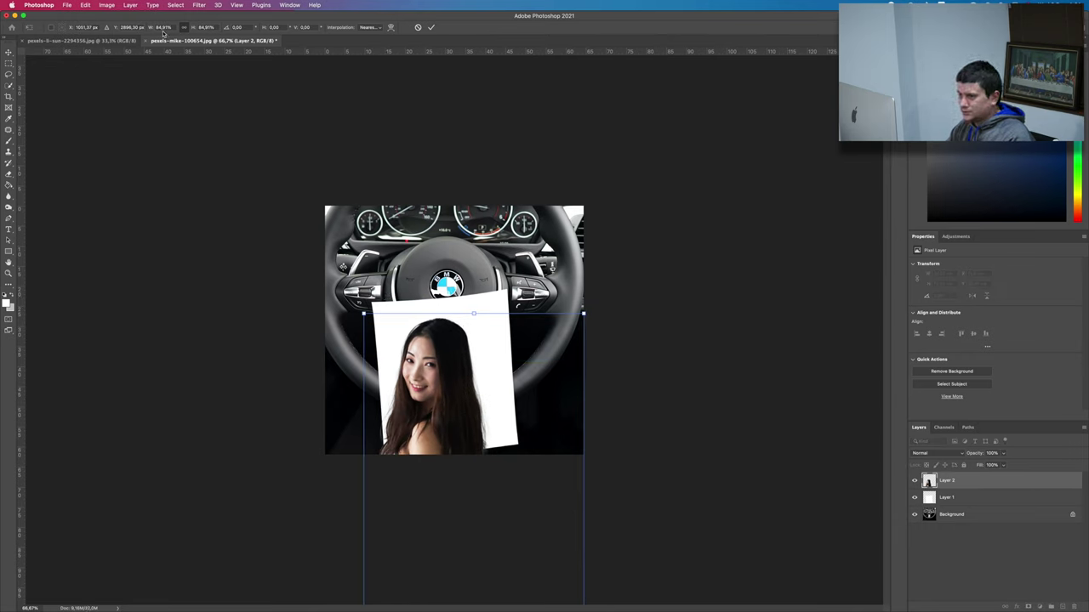
drag(364, 313, 392, 306)
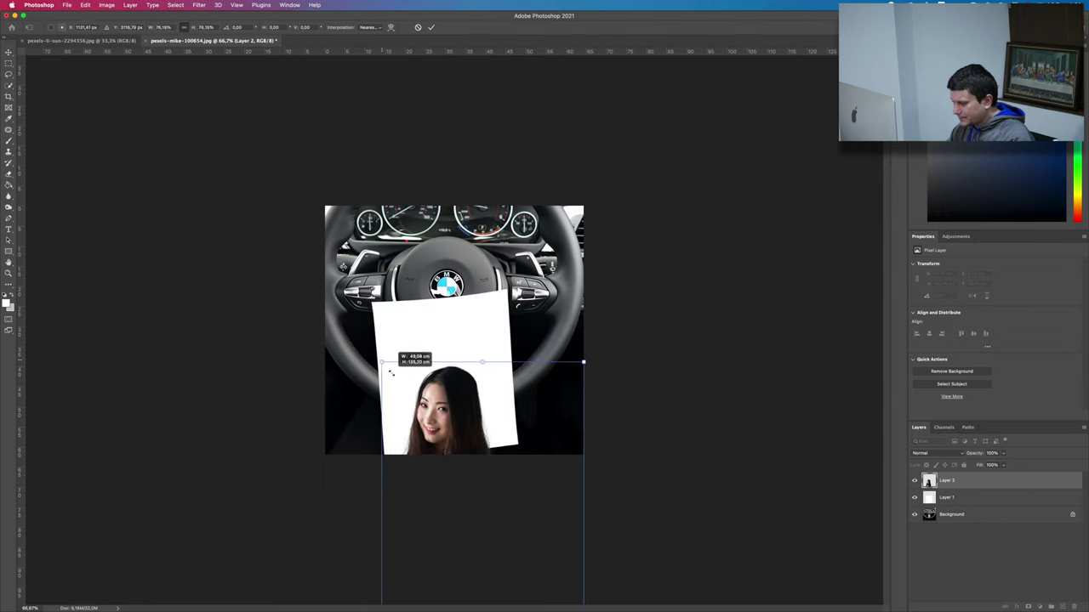
mouse_move(411, 351)
mouse_down()
mouse_move(457, 316)
mouse_move(437, 313)
mouse_move(441, 328)
mouse_move(433, 304)
mouse_up()
drag(459, 357, 460, 367)
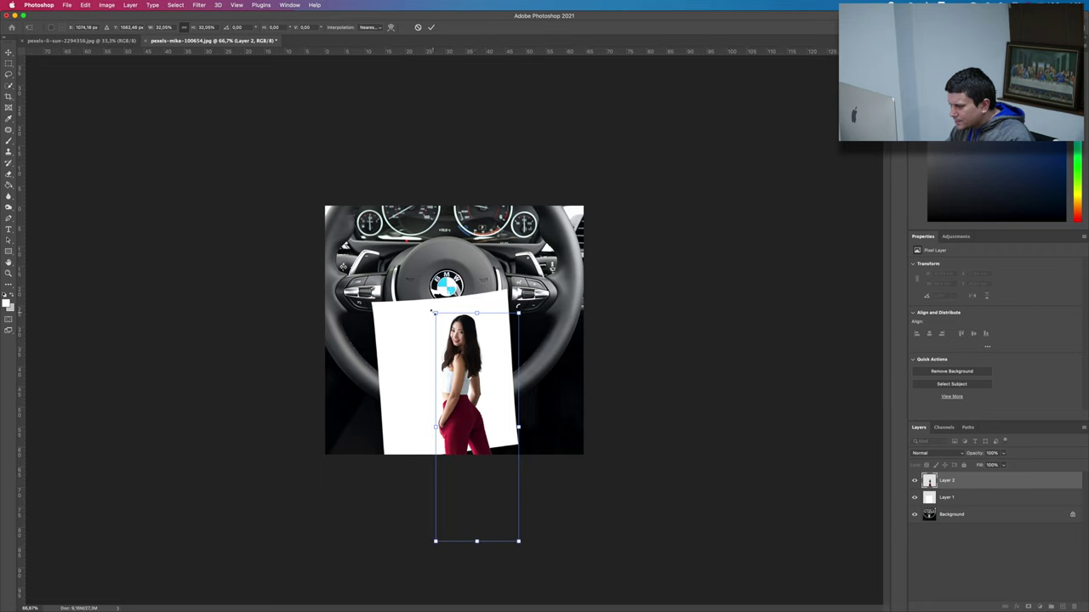
drag(434, 312, 433, 310)
click(433, 28)
- Lower the woman layer's opacity to reveal the card's bottom edge
scroll(485, 458, up, 5)
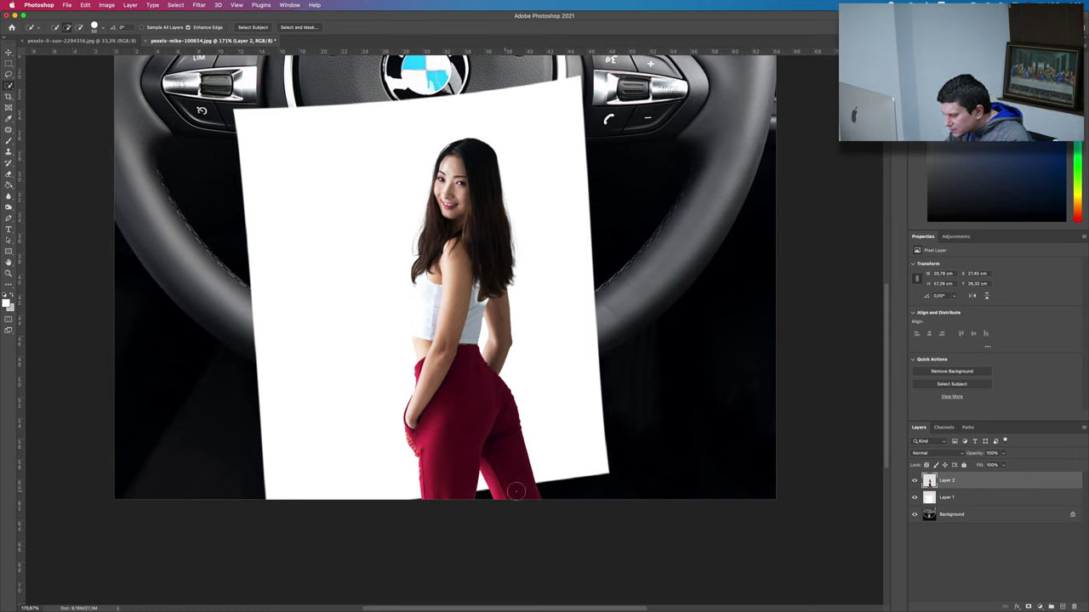
click(1001, 453)
drag(982, 465, 982, 466)
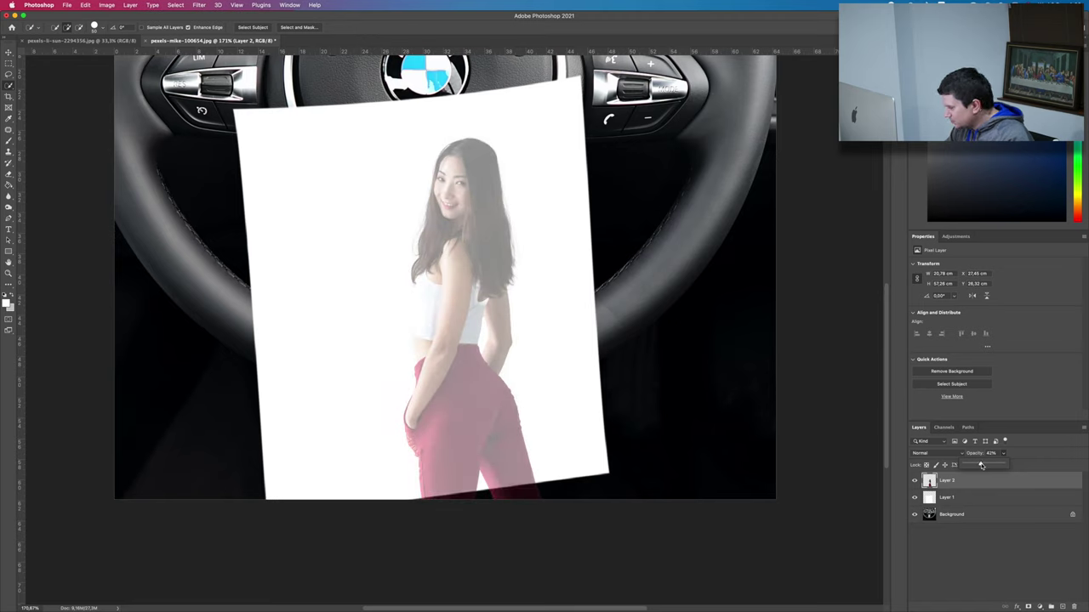
click(999, 483)
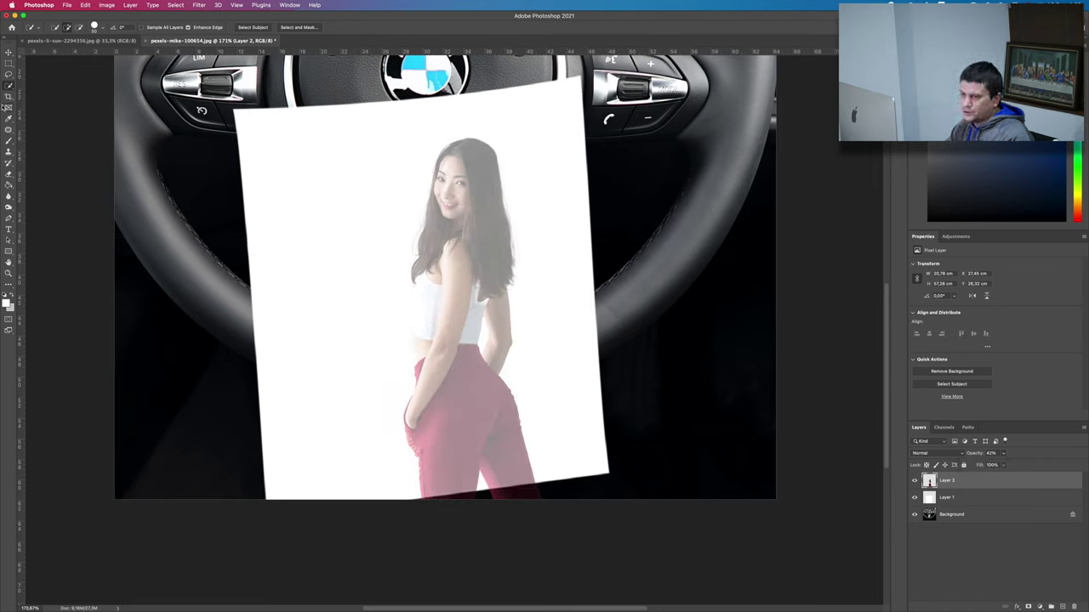
- Outline the legs' overhang below the card edge with a Pen path and make it a selection
key(p)
right_click(10, 220)
click(39, 223)
click(561, 485)
click(405, 501)
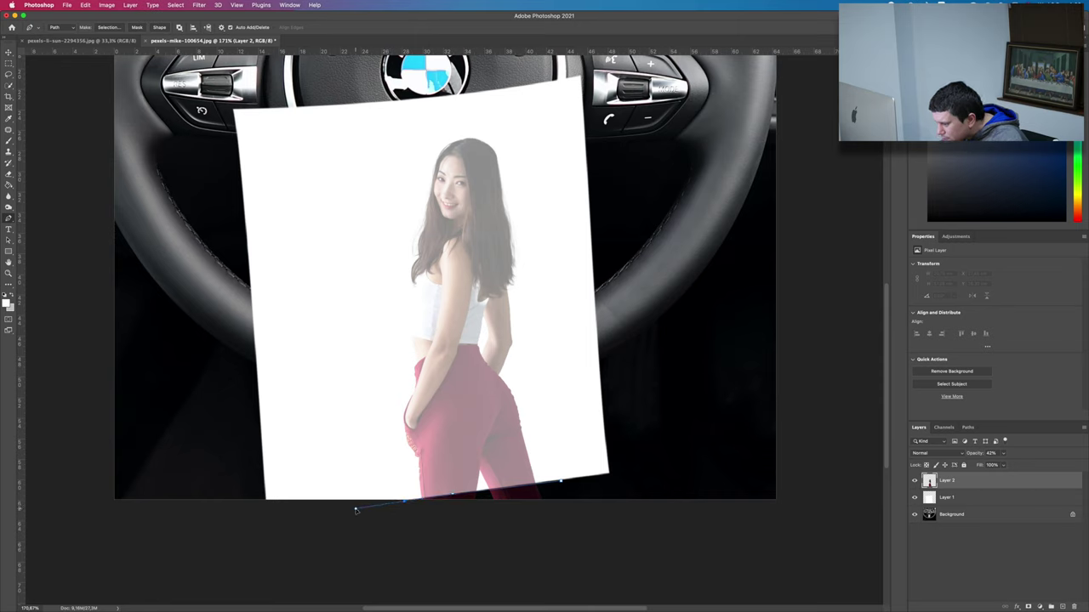
click(430, 530)
click(525, 531)
click(567, 513)
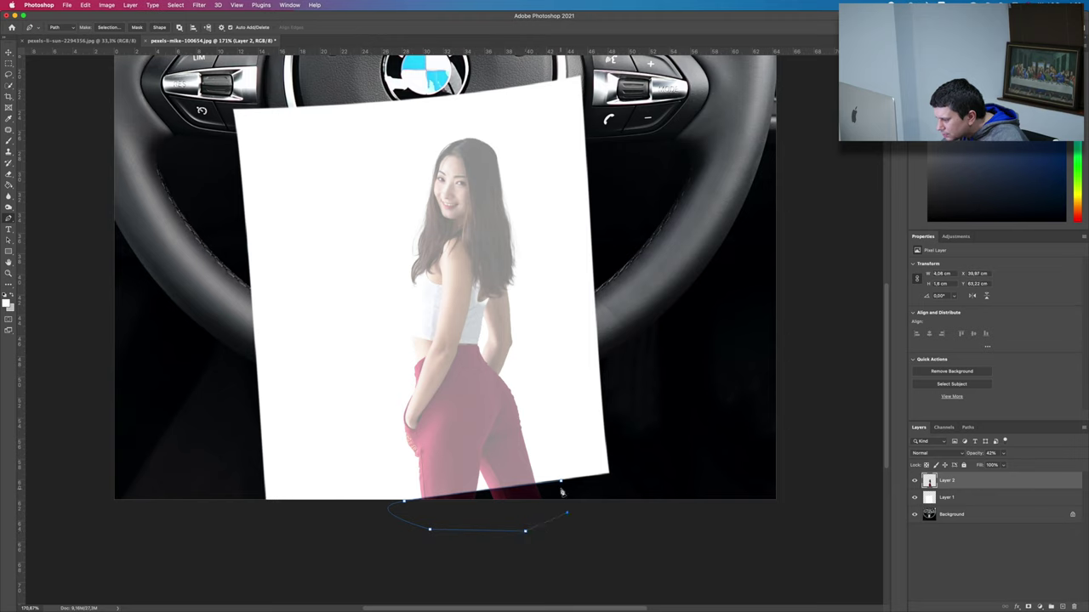
right_click(562, 489)
click(574, 531)
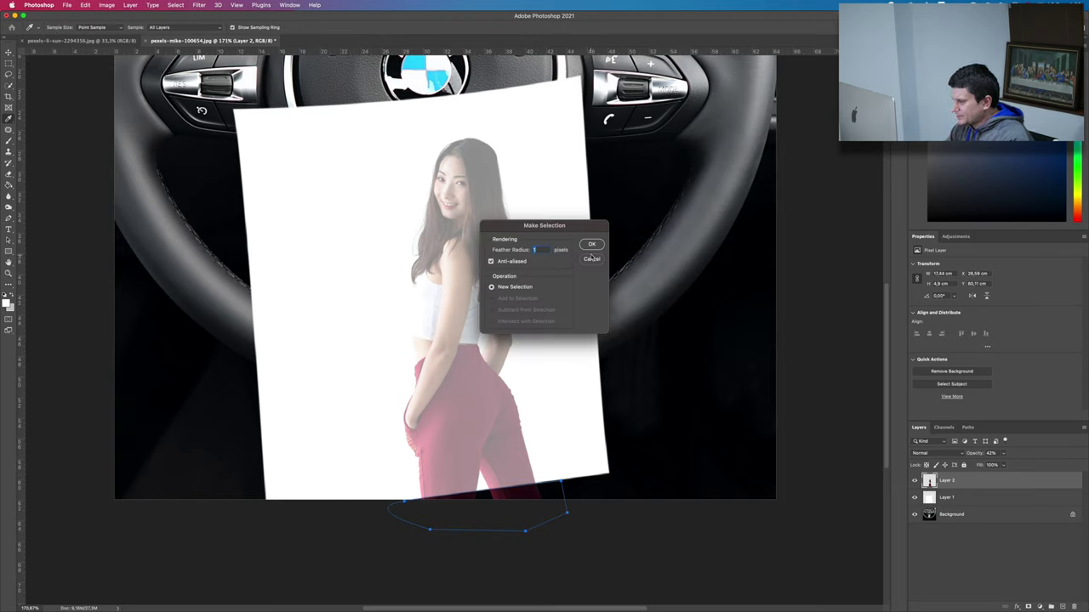
click(592, 245)
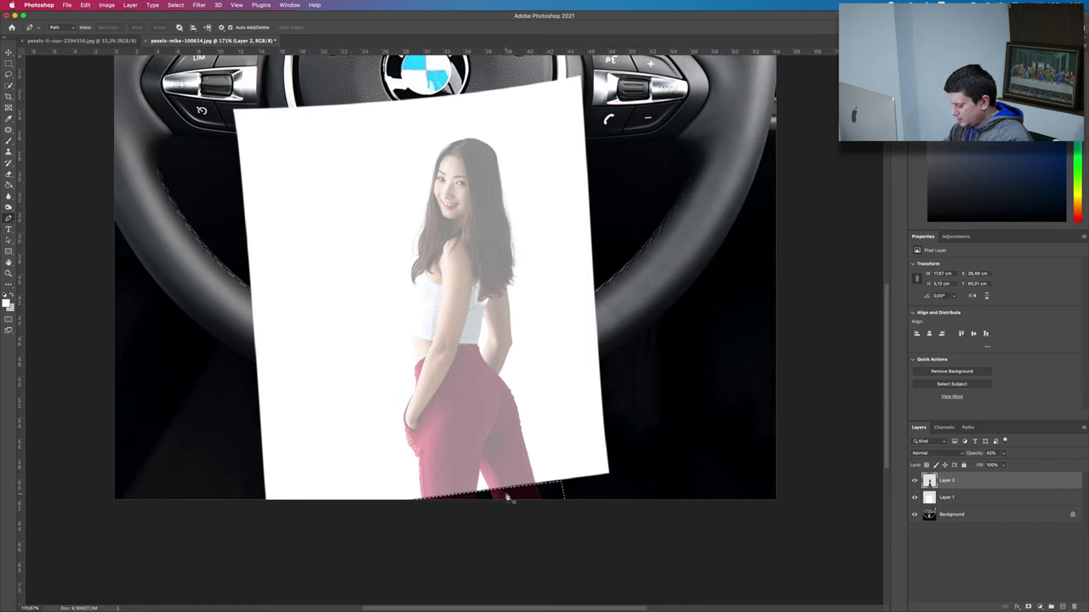
- Set the trimmed woman layer back to 100% opacity
key(m)
click(1004, 453)
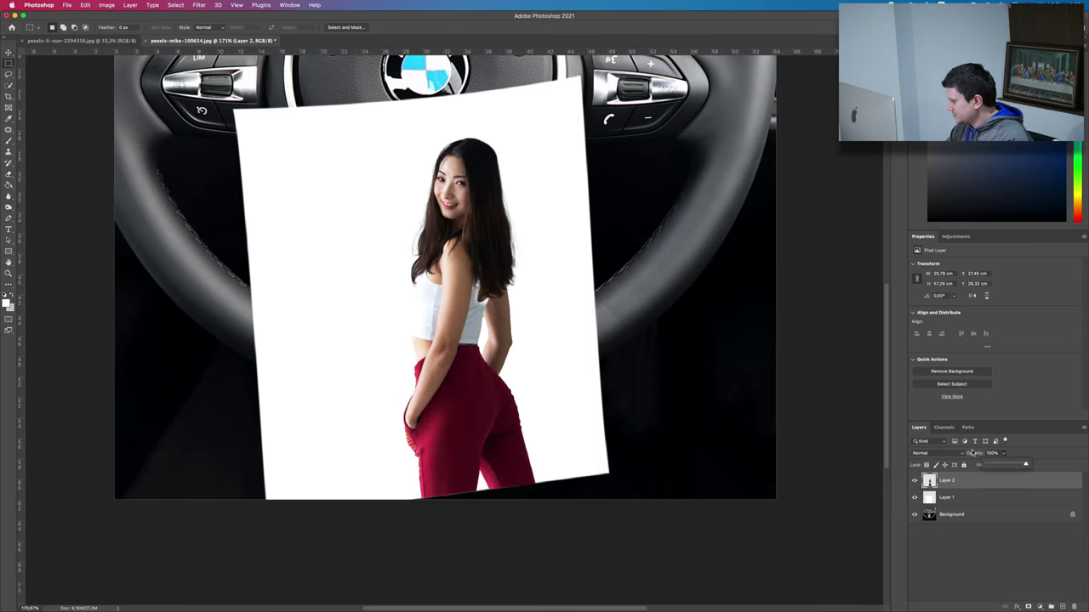
click(1019, 483)
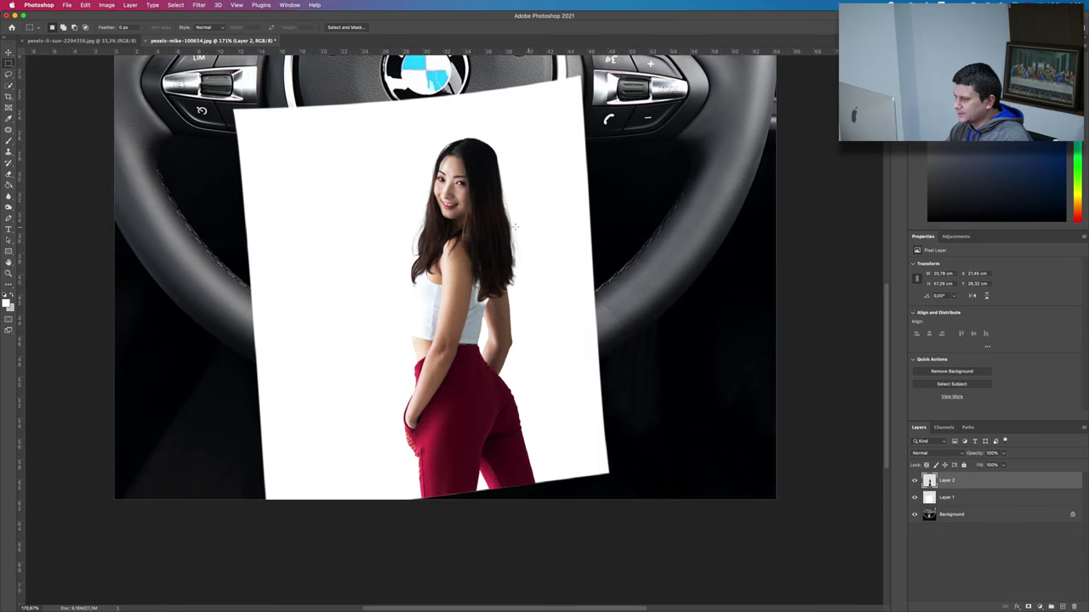
scroll(514, 226, down, 3)
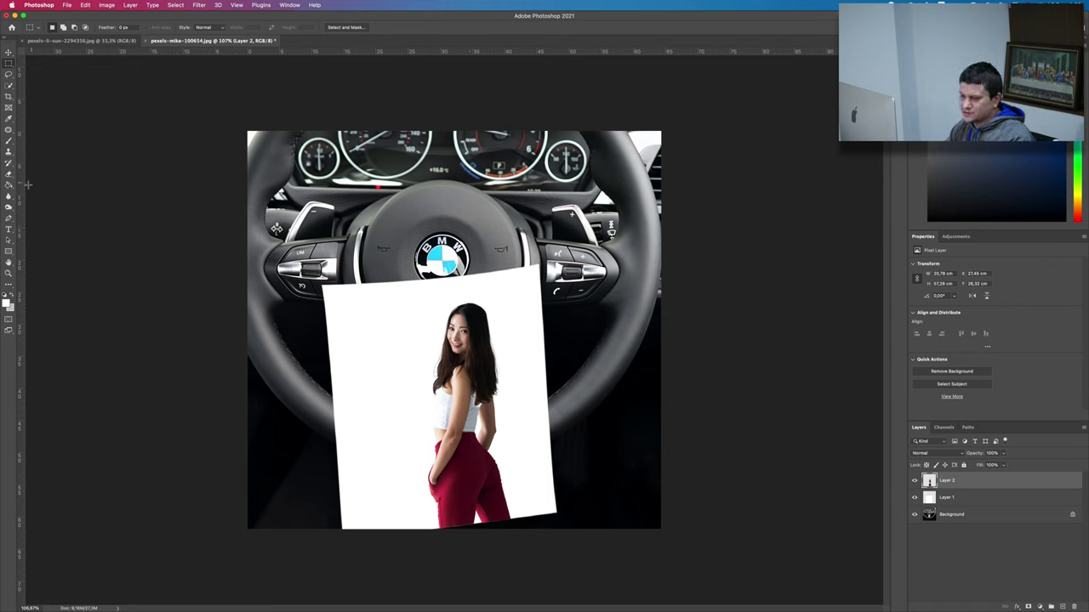
- Type 'Mode' on the card in the Amsterdam font
click(8, 229)
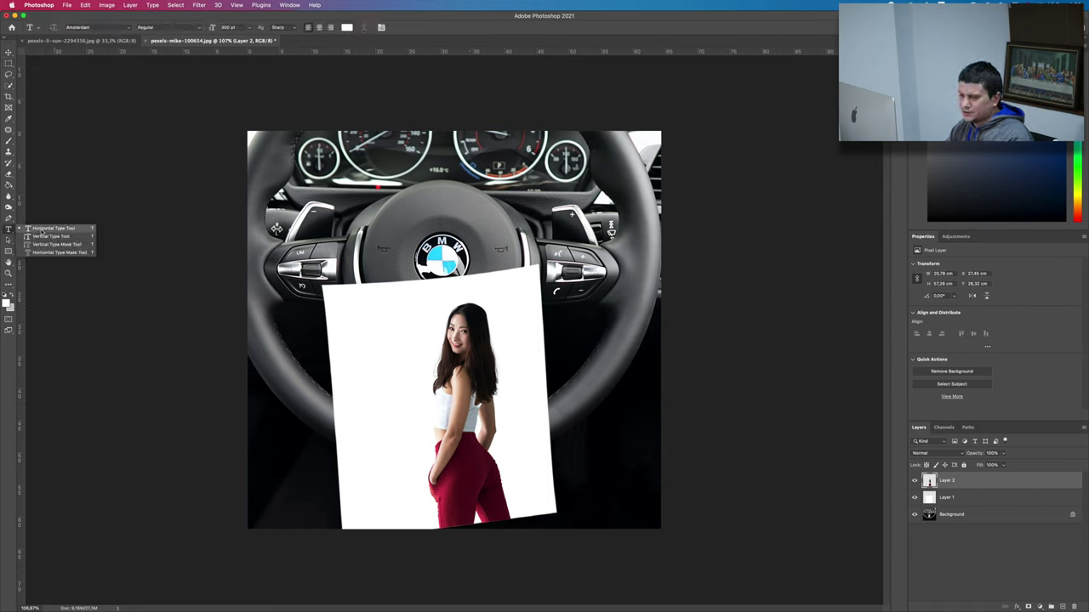
click(51, 228)
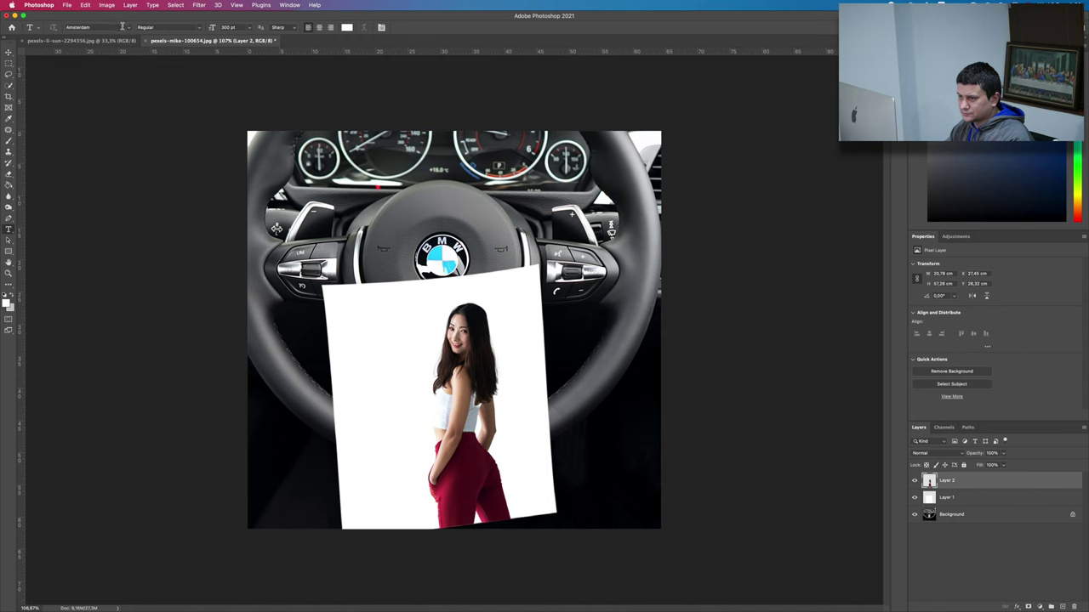
click(127, 27)
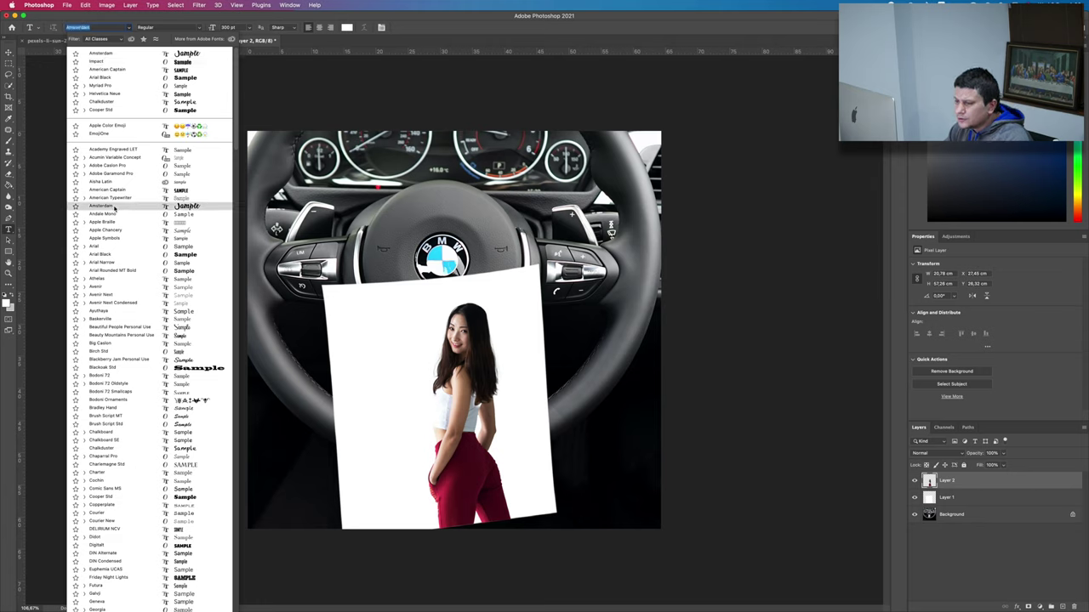
click(114, 208)
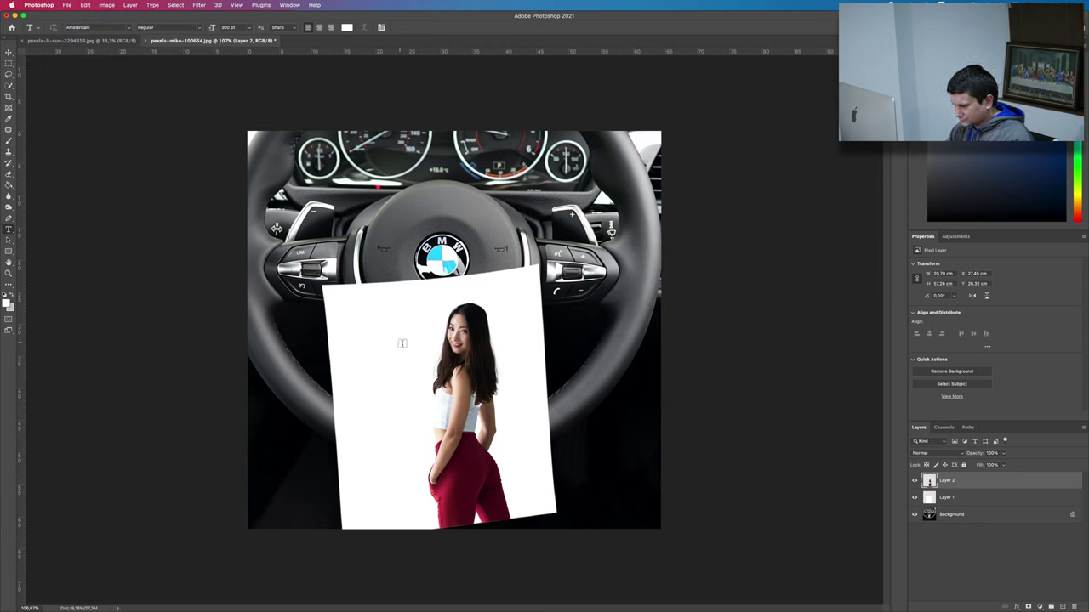
click(410, 355)
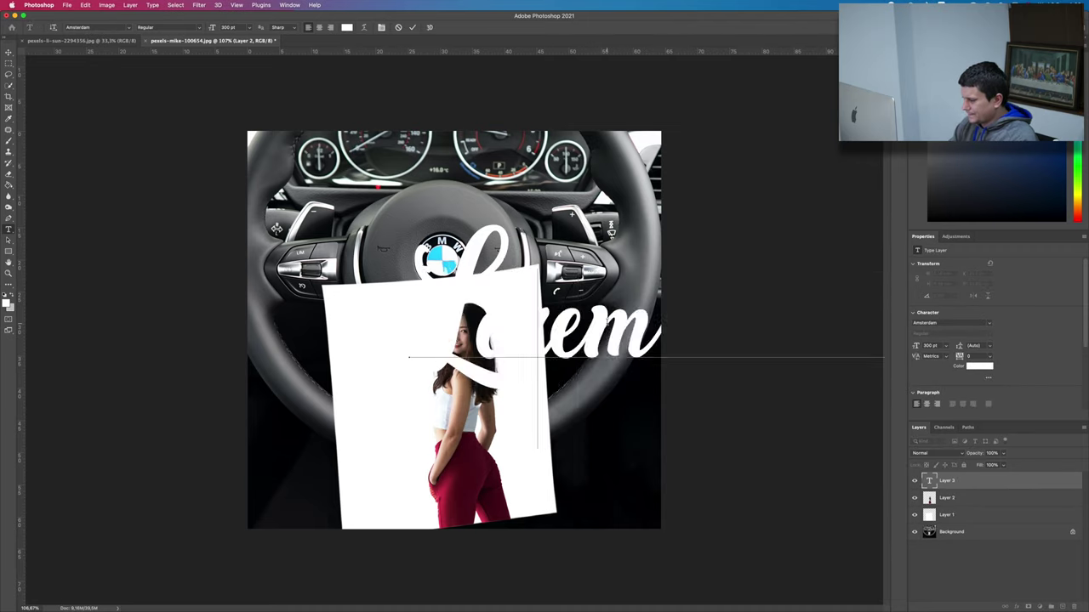
text(Mode)
- Color the Mode text ff0000 red and move it onto the white card
key(ctrl+a)
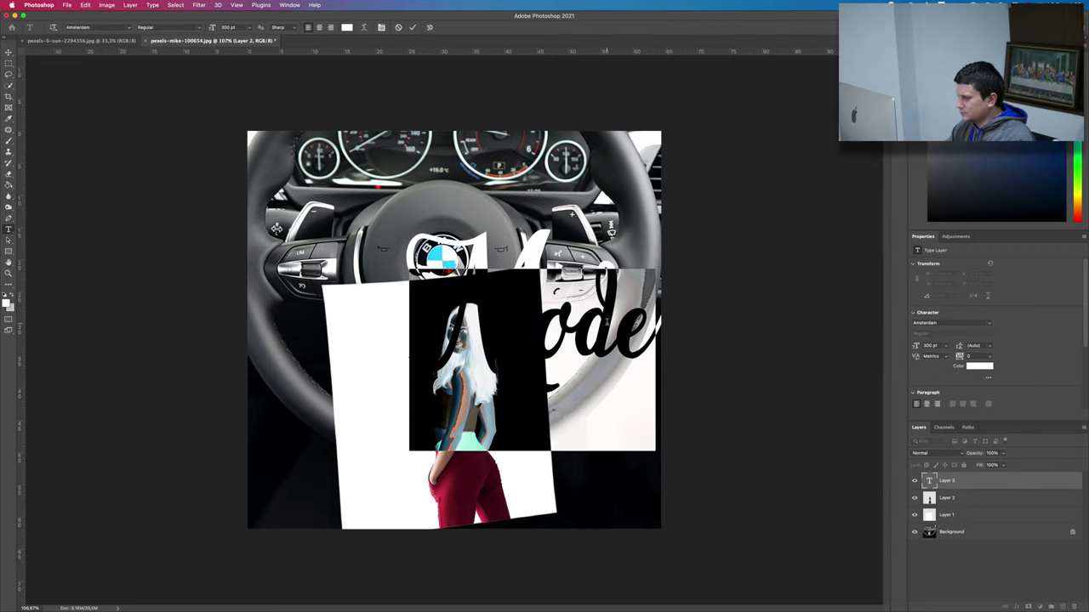
click(346, 27)
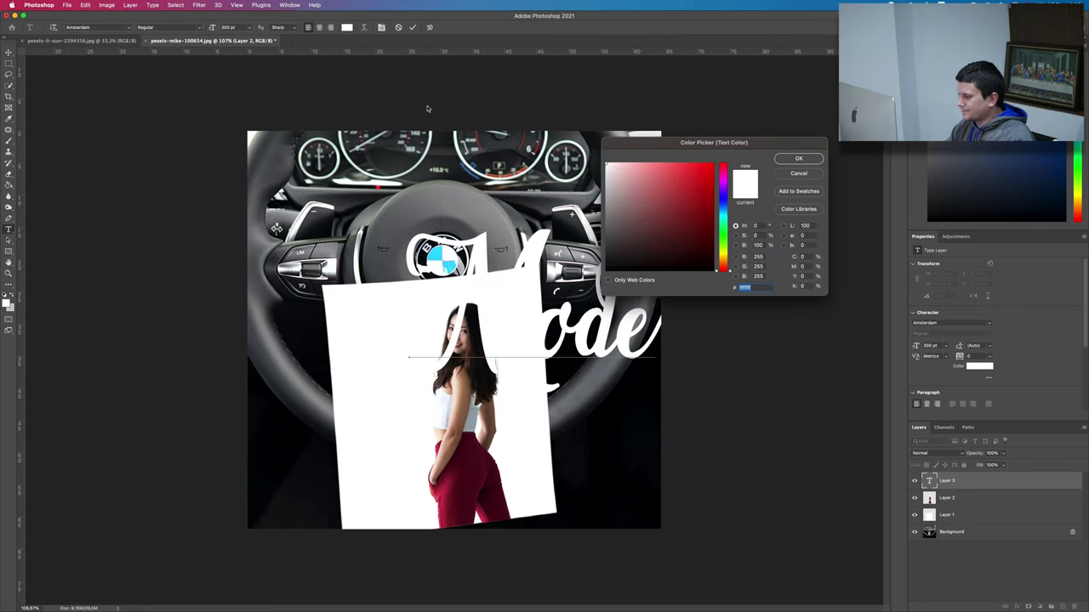
text(ff0000)
key(Return)
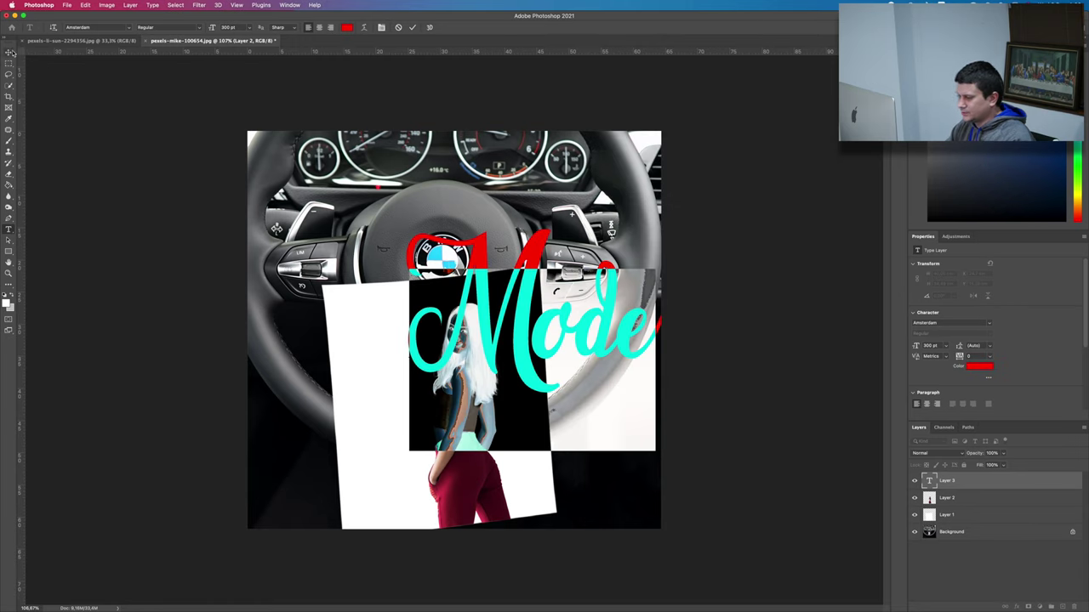
click(9, 52)
drag(453, 287, 453, 266)
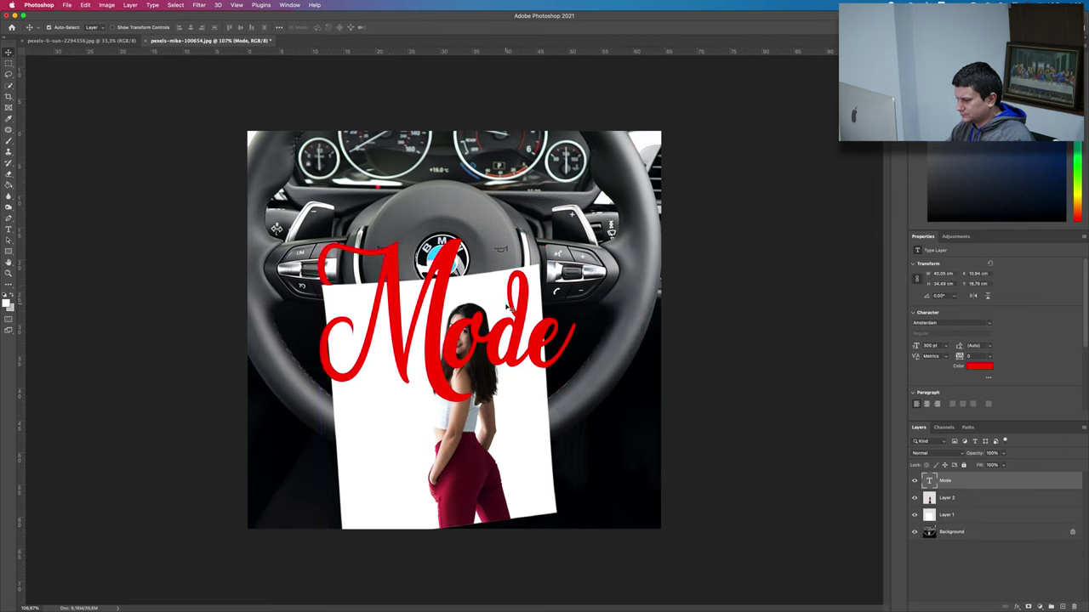
- Shrink the Mode text and tilt it to match the card's angle
key(ctrl+t)
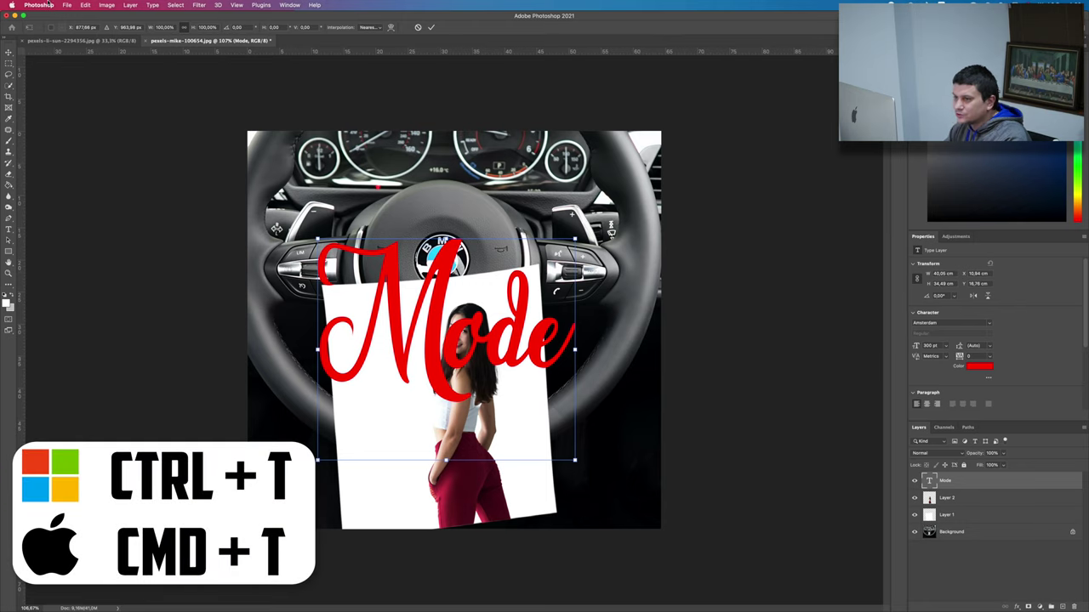
click(85, 5)
key(Escape)
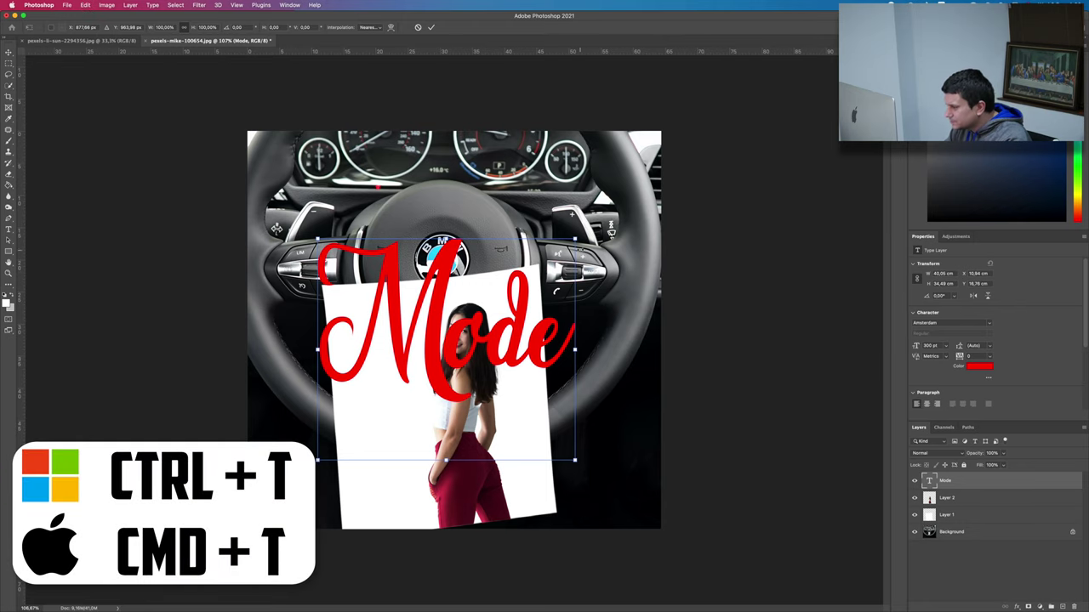
drag(575, 242, 527, 277)
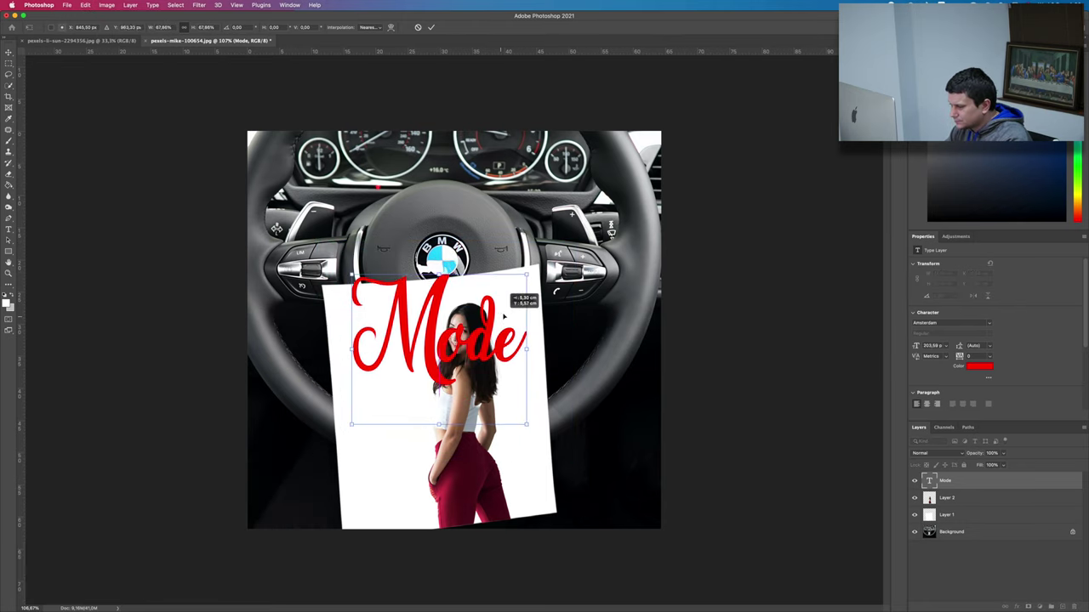
drag(547, 435, 579, 421)
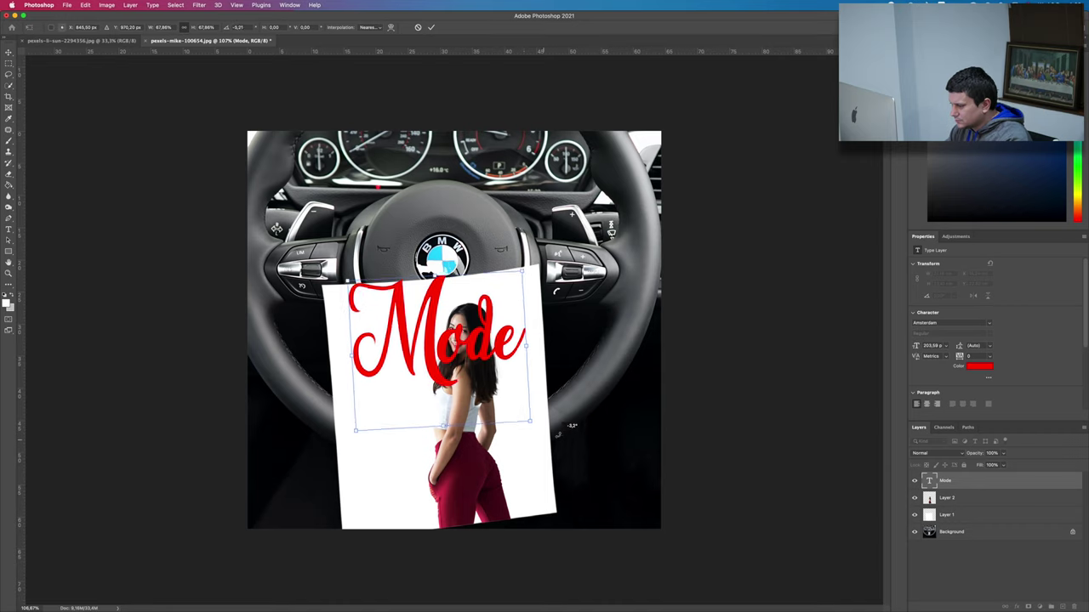
drag(447, 424, 446, 411)
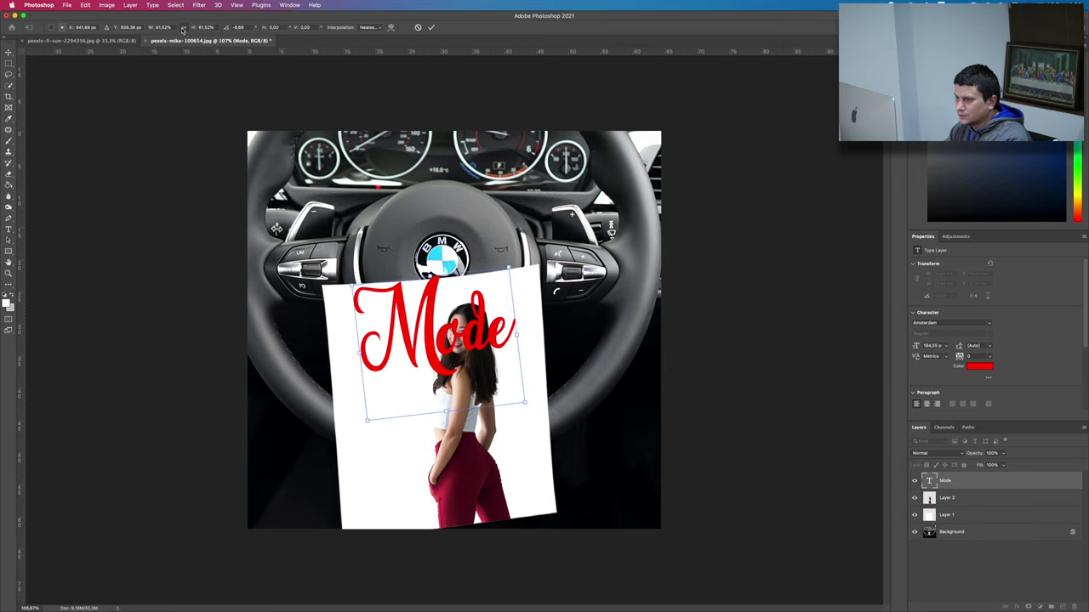
drag(447, 401, 442, 394)
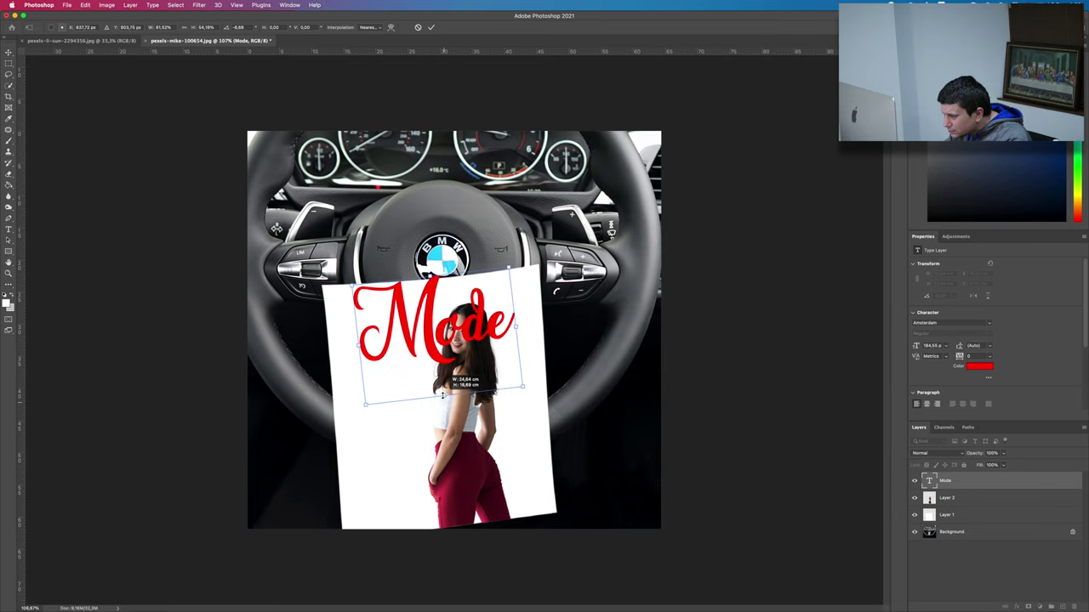
- Widen and flatten Mode, then stack the model layer above it
drag(523, 325, 541, 324)
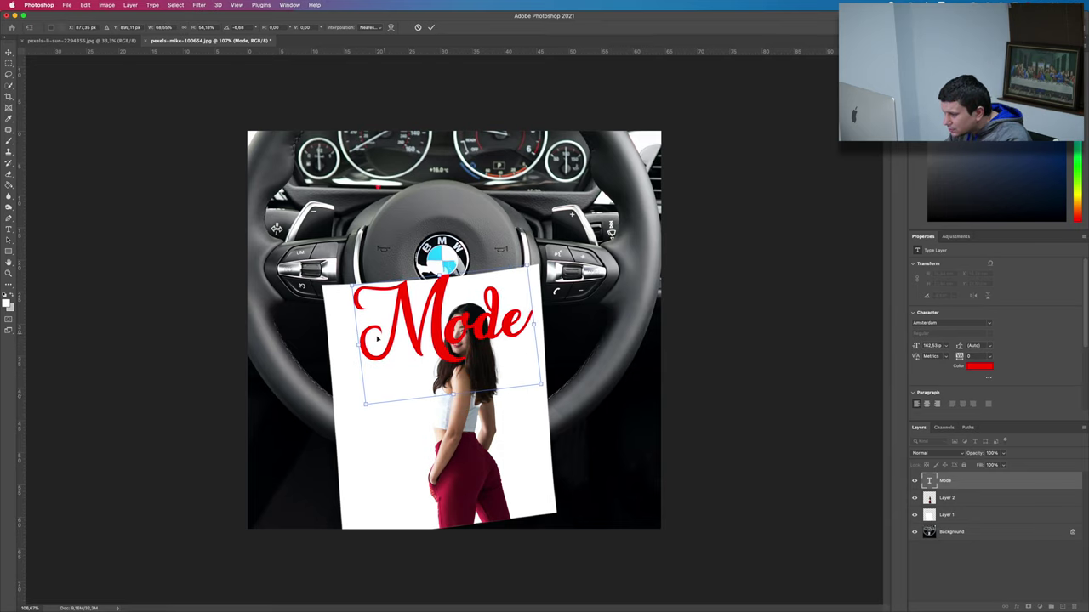
drag(357, 343, 341, 345)
drag(424, 307, 423, 319)
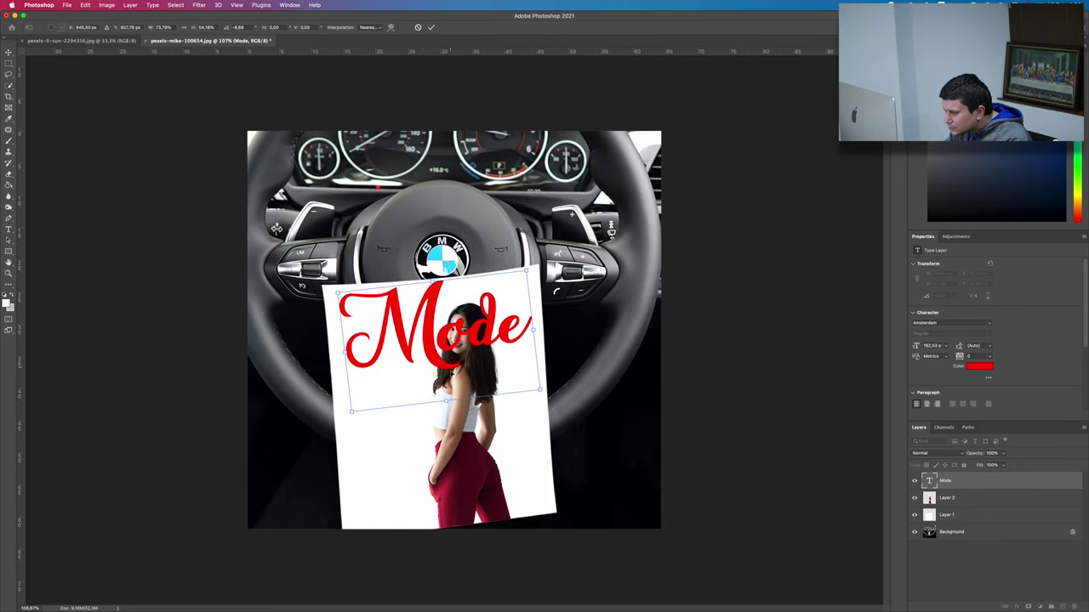
drag(446, 399, 444, 378)
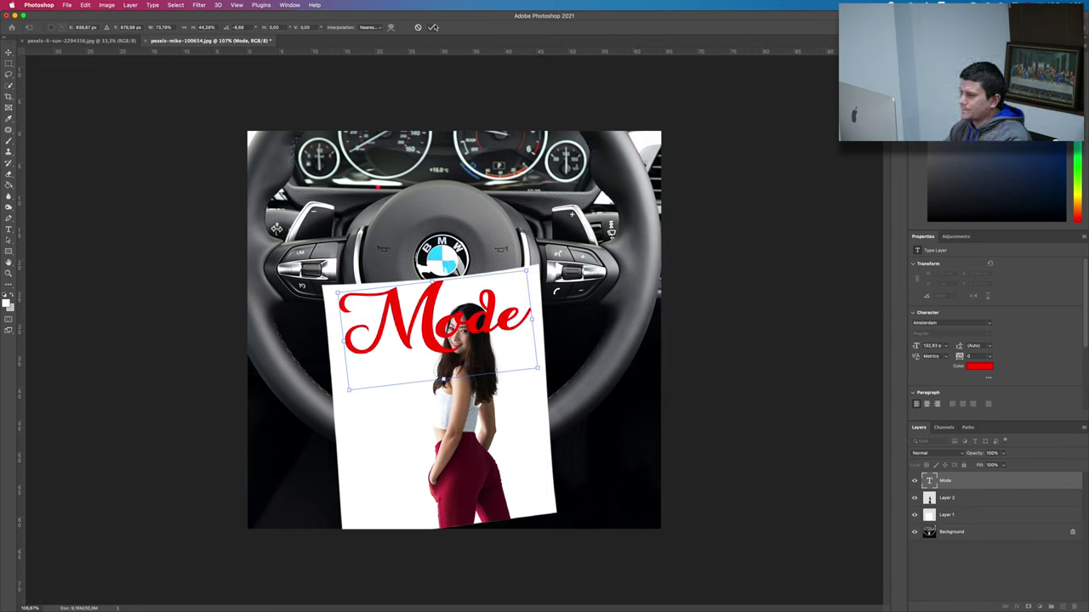
click(432, 28)
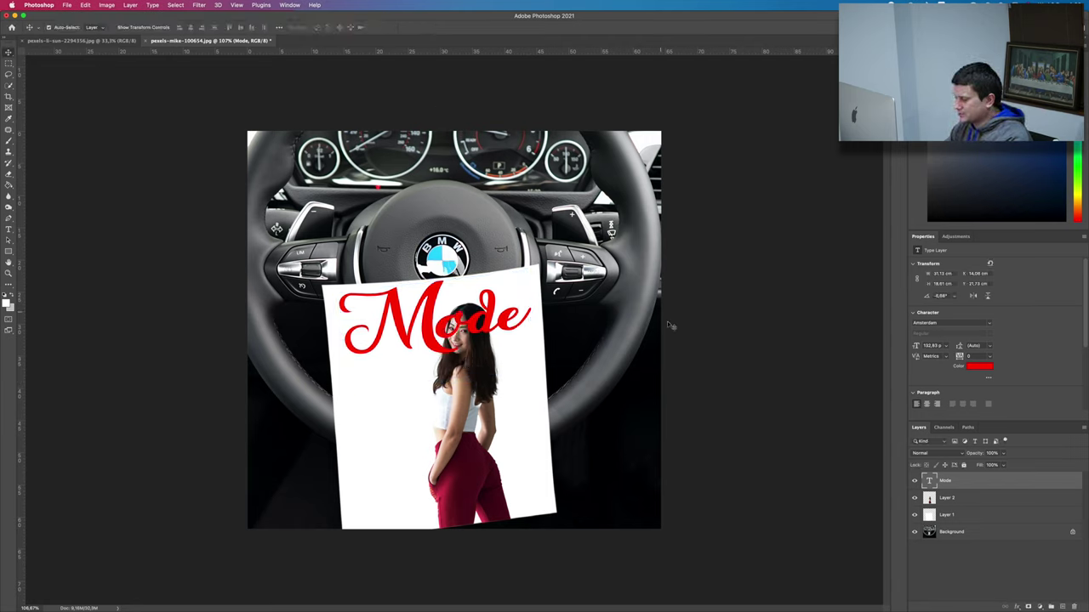
drag(973, 500, 969, 476)
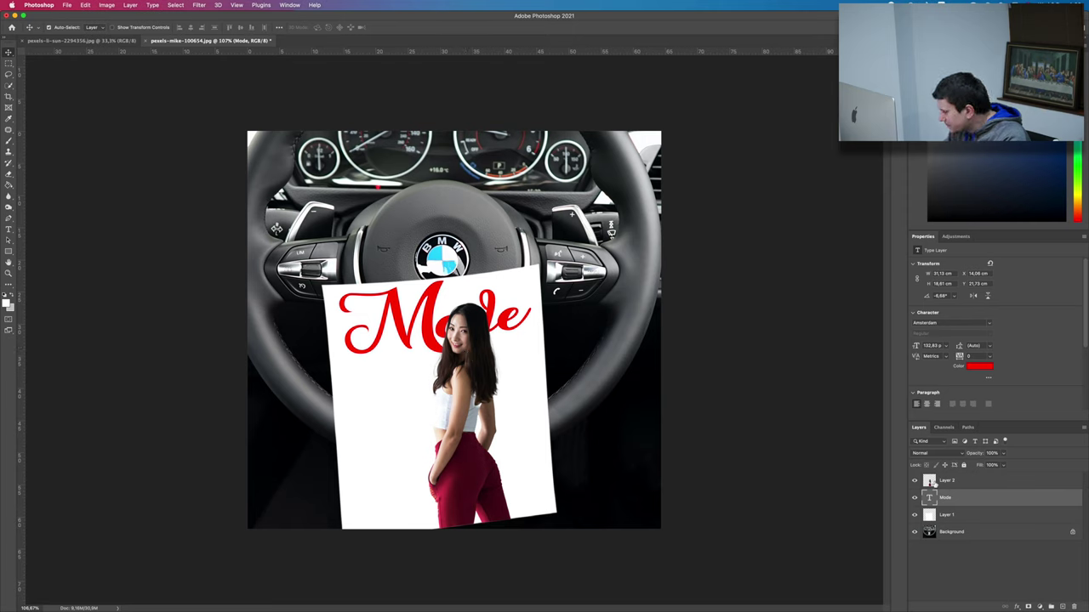
- Add a Drop Shadow to the model layer in Layer Style
click(933, 481)
double_click(975, 485)
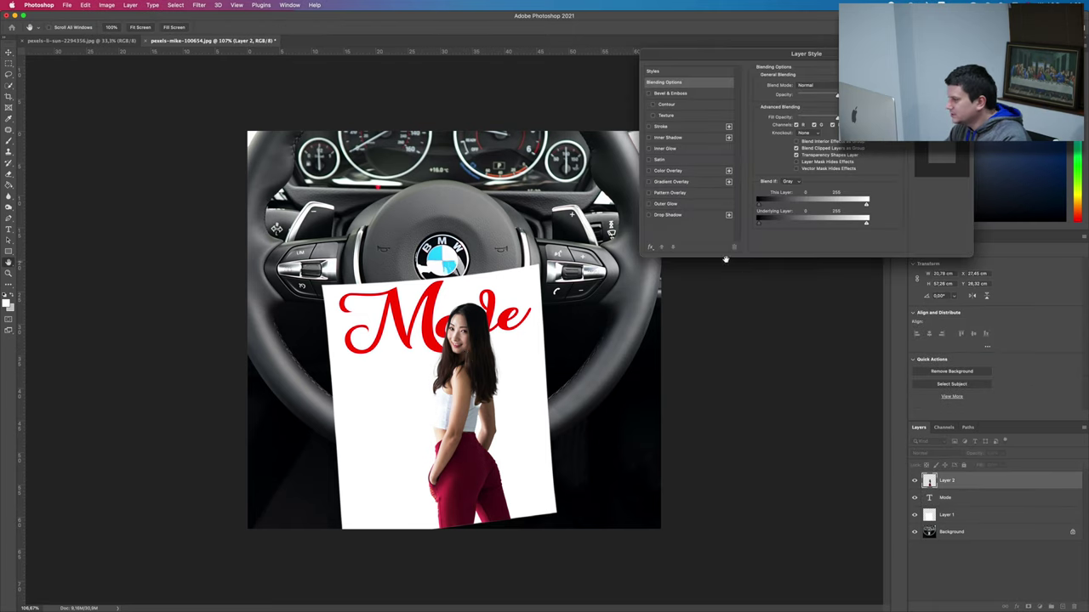
click(668, 215)
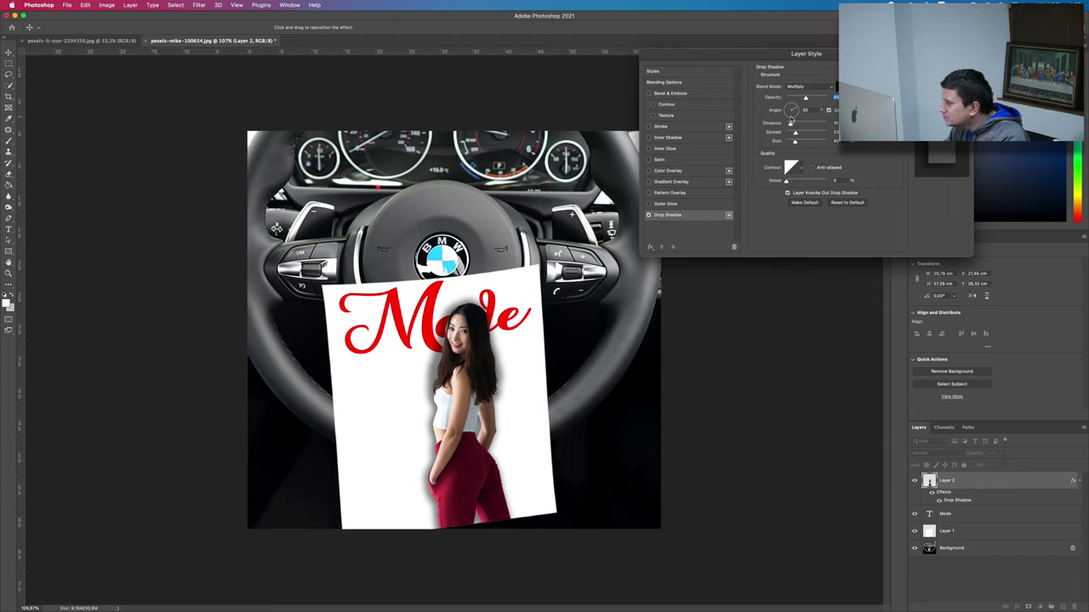
click(795, 109)
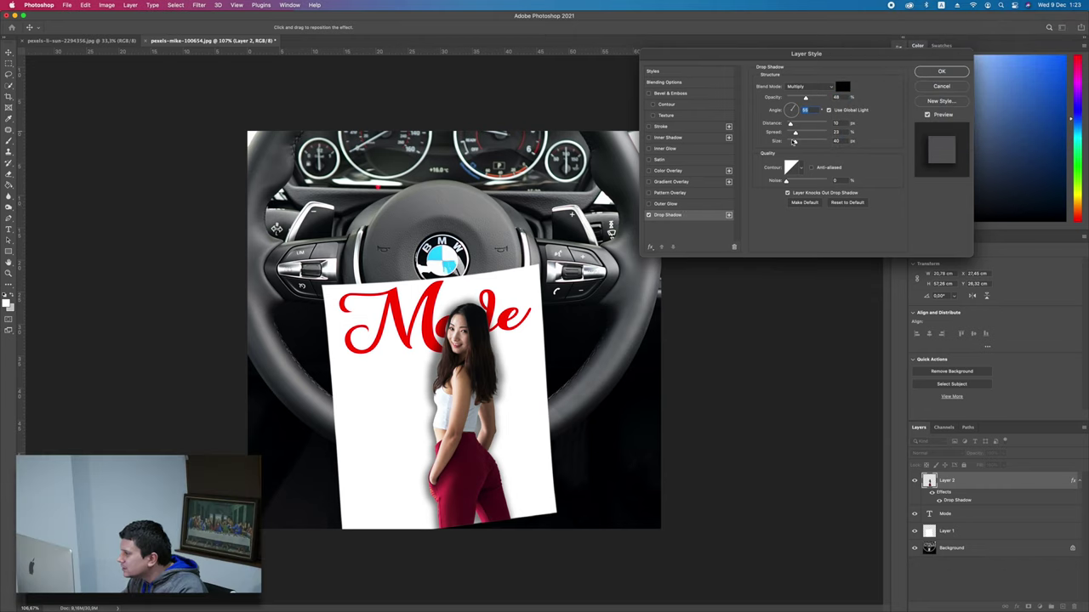
drag(793, 141, 795, 141)
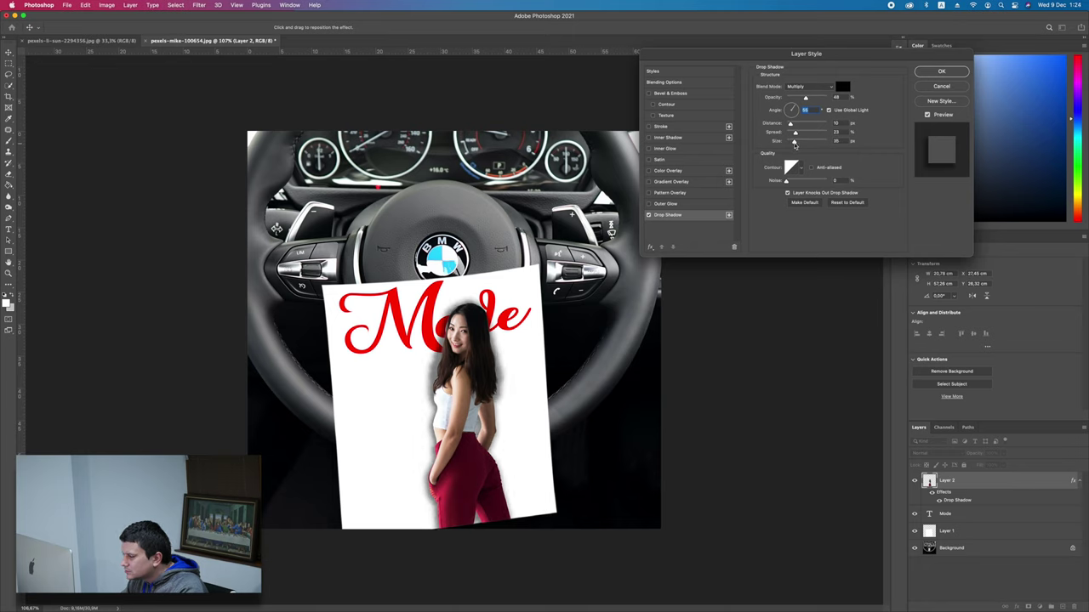
- Tune the shadow's size, distance and angle, with spread at 0, and apply it
click(794, 142)
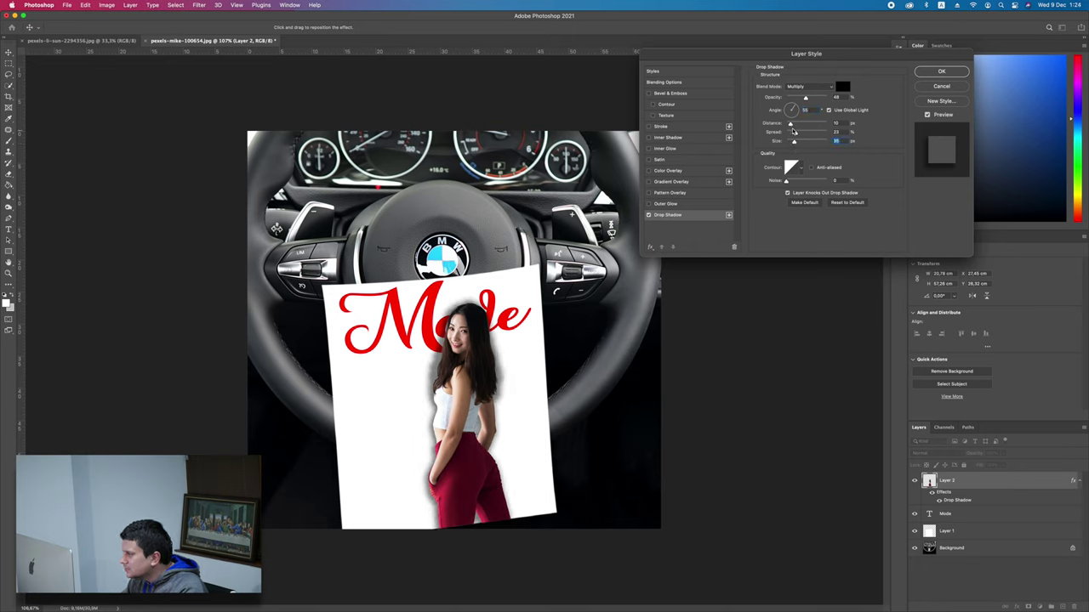
click(790, 125)
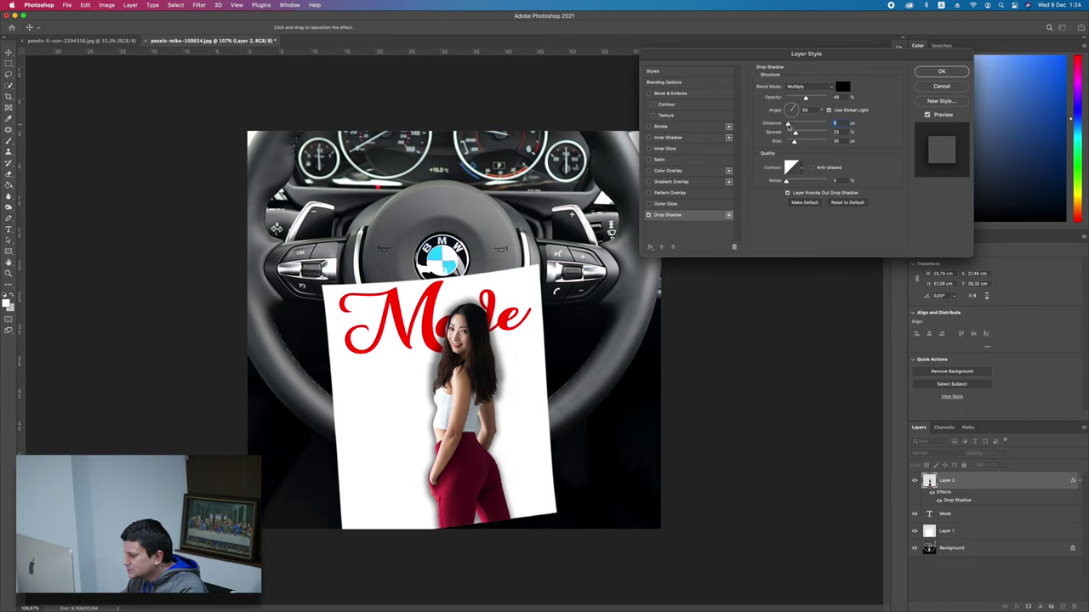
click(793, 111)
drag(795, 134, 793, 143)
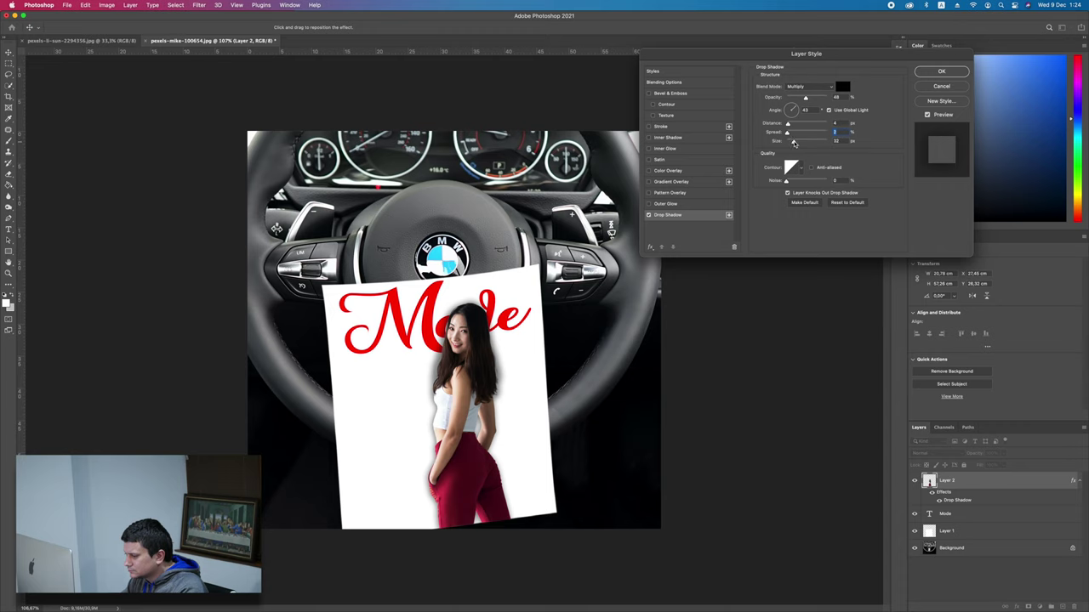
drag(788, 134, 785, 135)
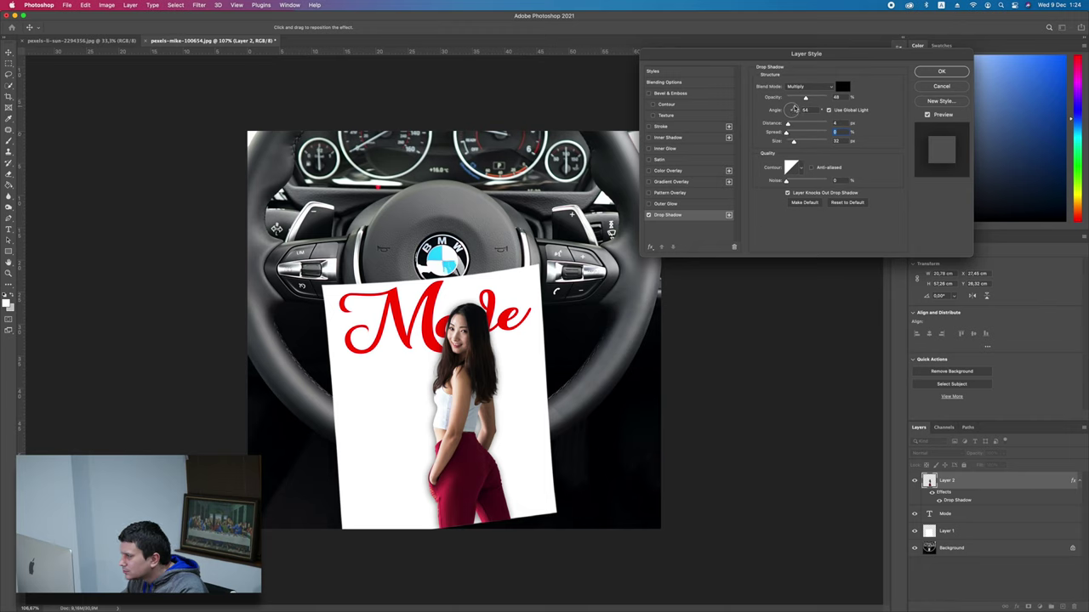
drag(794, 143, 792, 143)
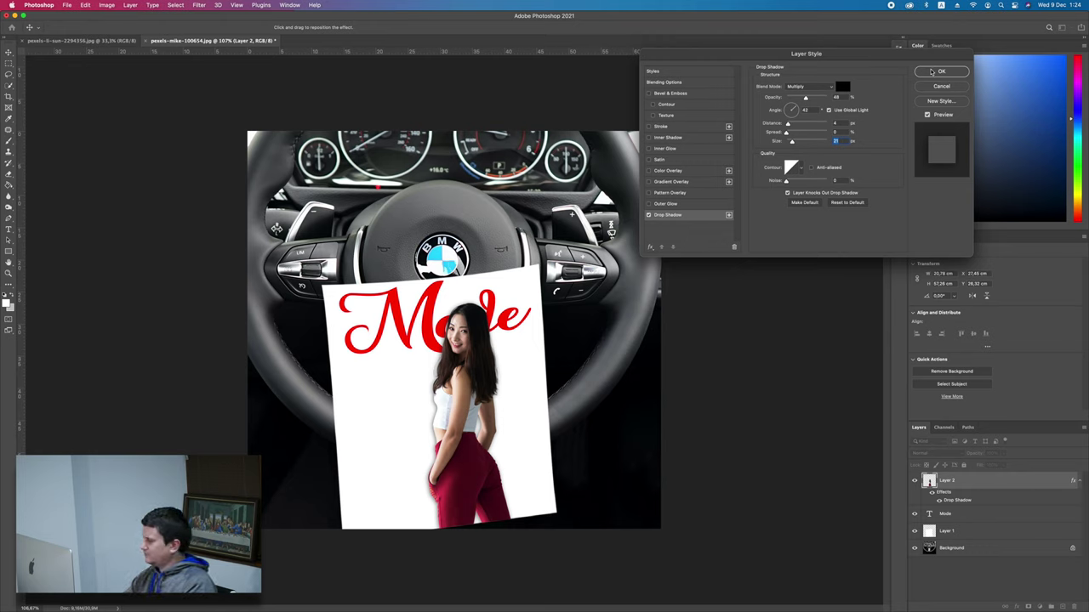
click(938, 71)
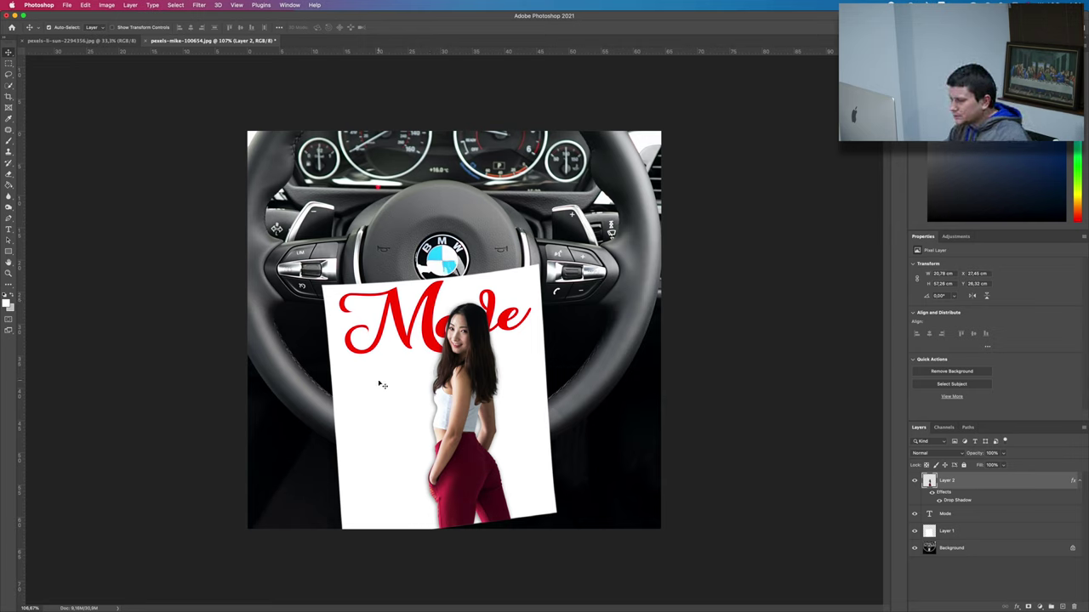
- Type the 'New Fashion' heading on the card in Arial
click(9, 229)
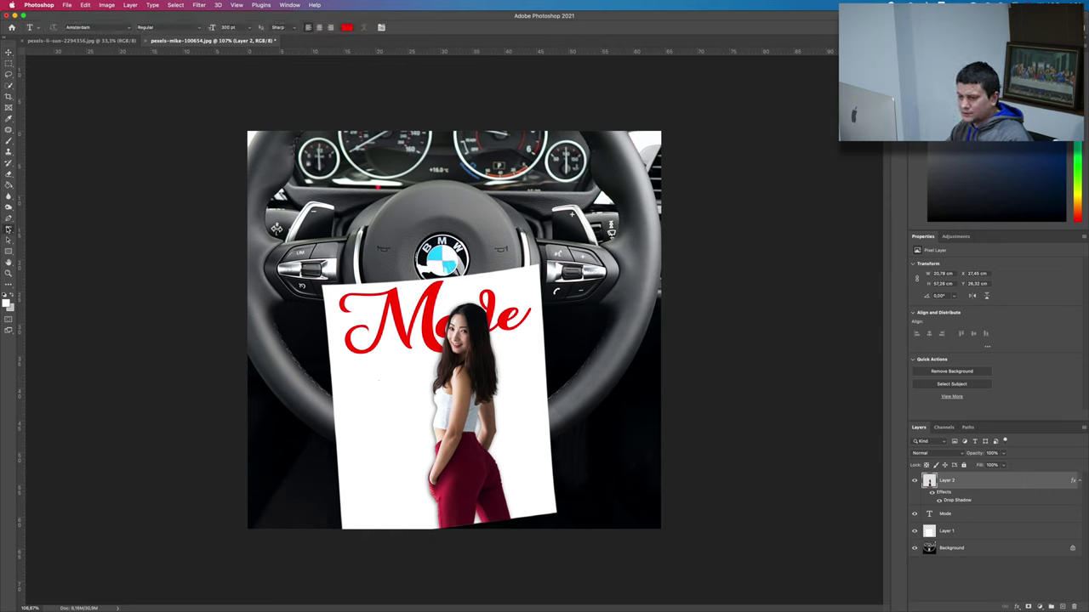
click(129, 28)
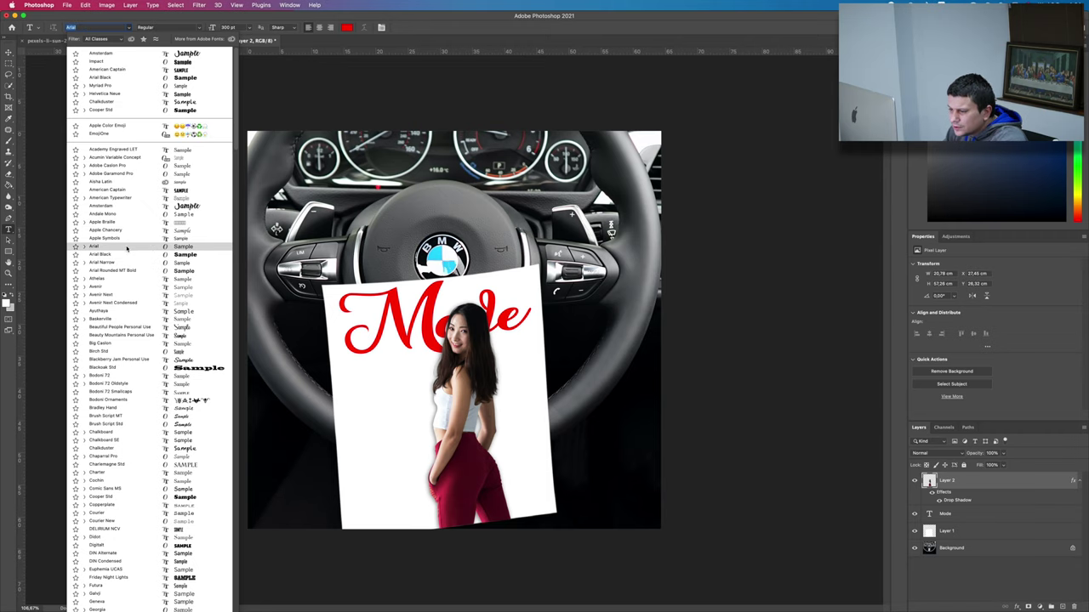
click(93, 246)
click(352, 408)
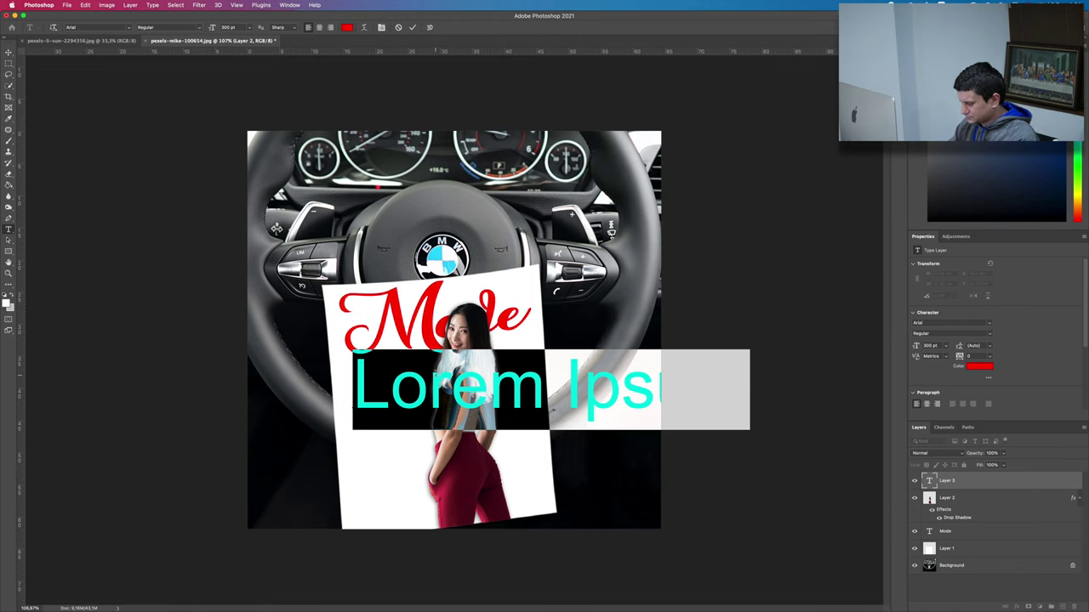
text(new)
key(BackSpace)
key(BackSpace)
key(BackSpace)
text(New )
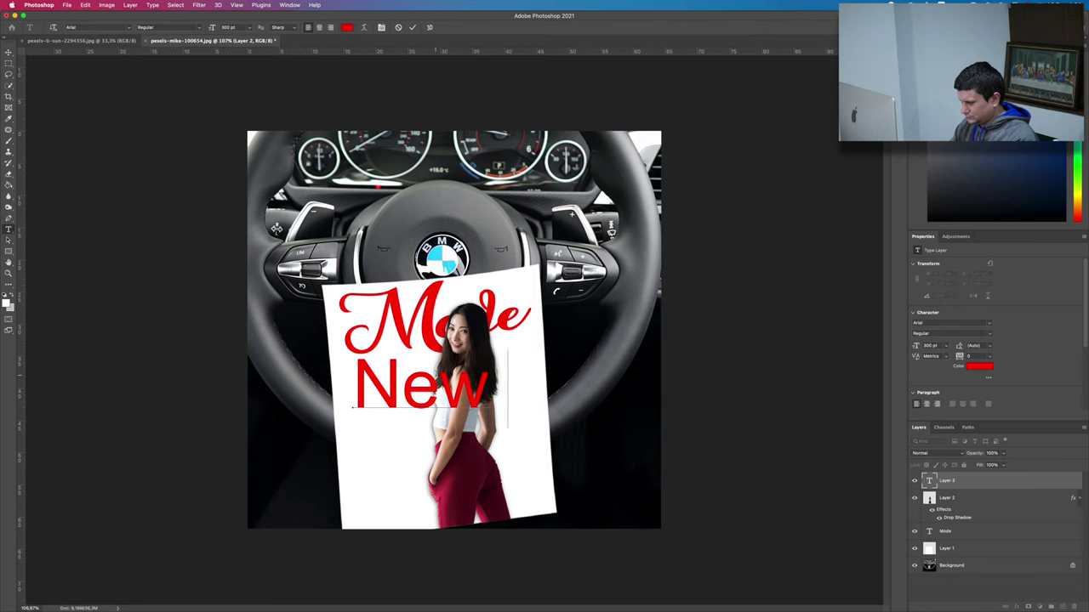
text(Fash)
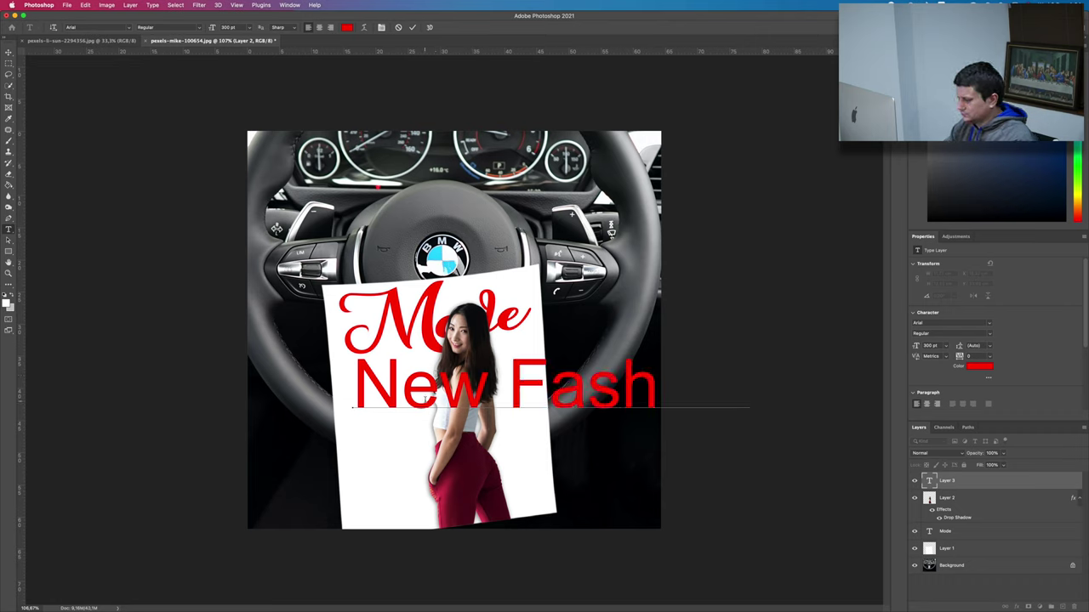
- Shrink the New Fashion heading's font size and move it toward the card's left side
key(ctrl+a)
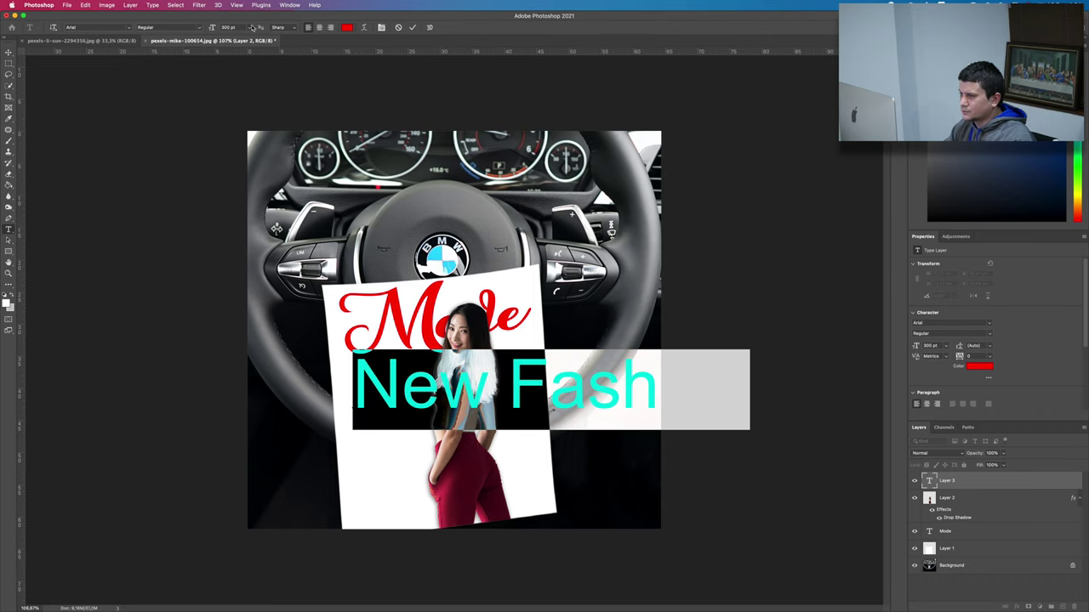
click(251, 27)
click(234, 103)
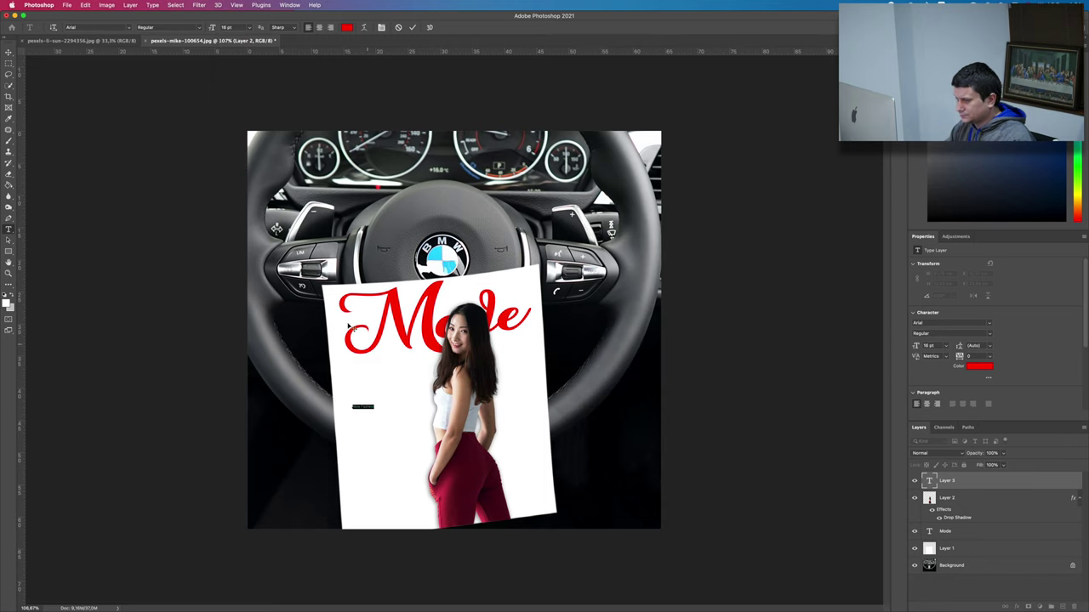
click(247, 31)
click(236, 143)
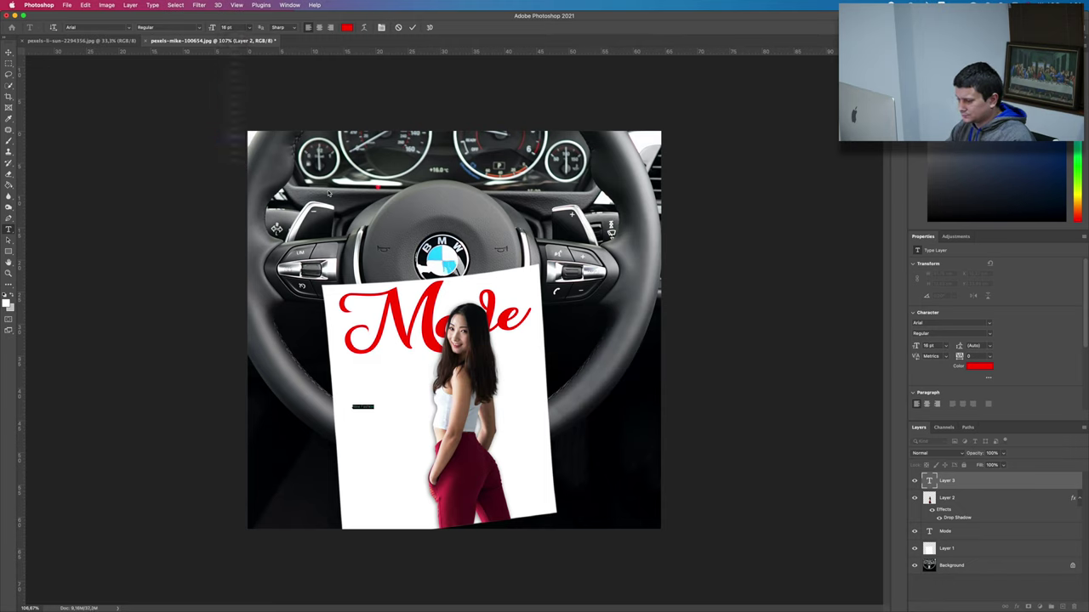
click(9, 54)
drag(393, 408, 380, 385)
- Add a second text line, 'New 2021 fashion trends', below the heading
click(9, 230)
click(357, 406)
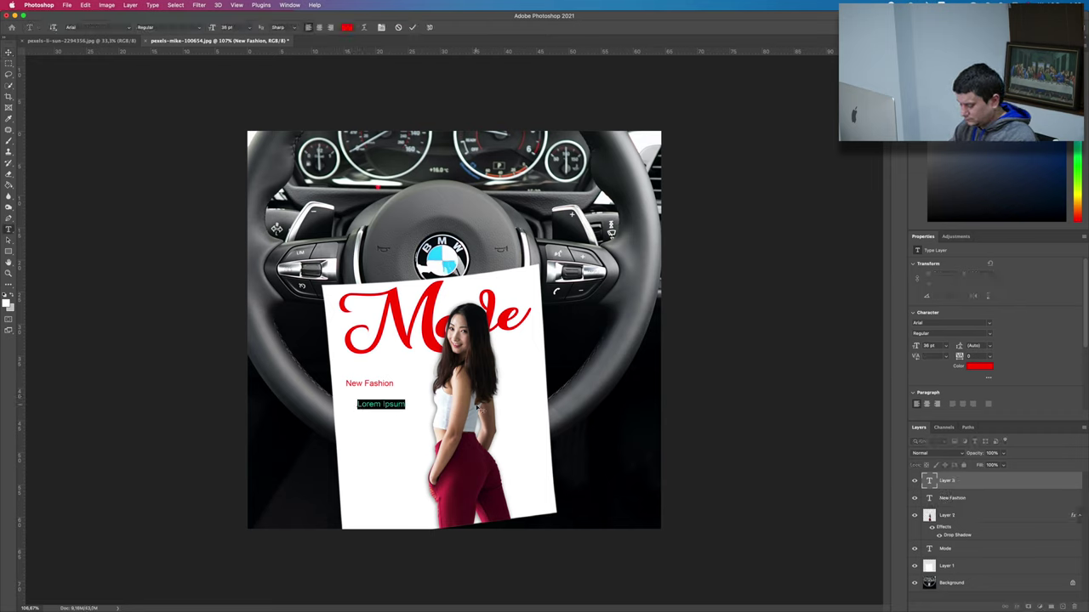
text(ne)
key(BackSpace)
key(BackSpace)
key(BackSpace)
text(New 2021)
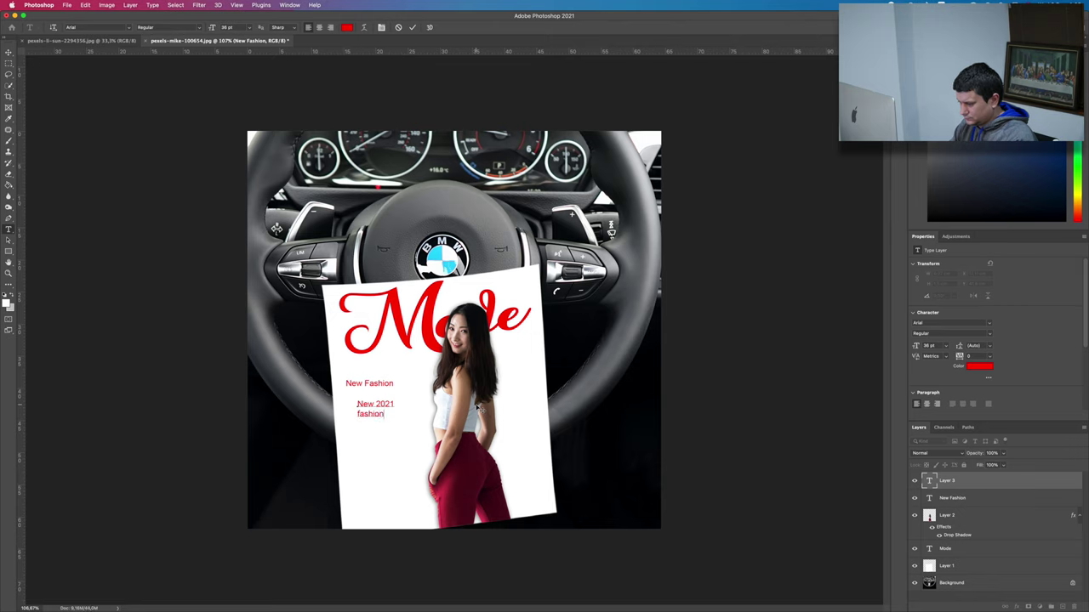
text(rends)
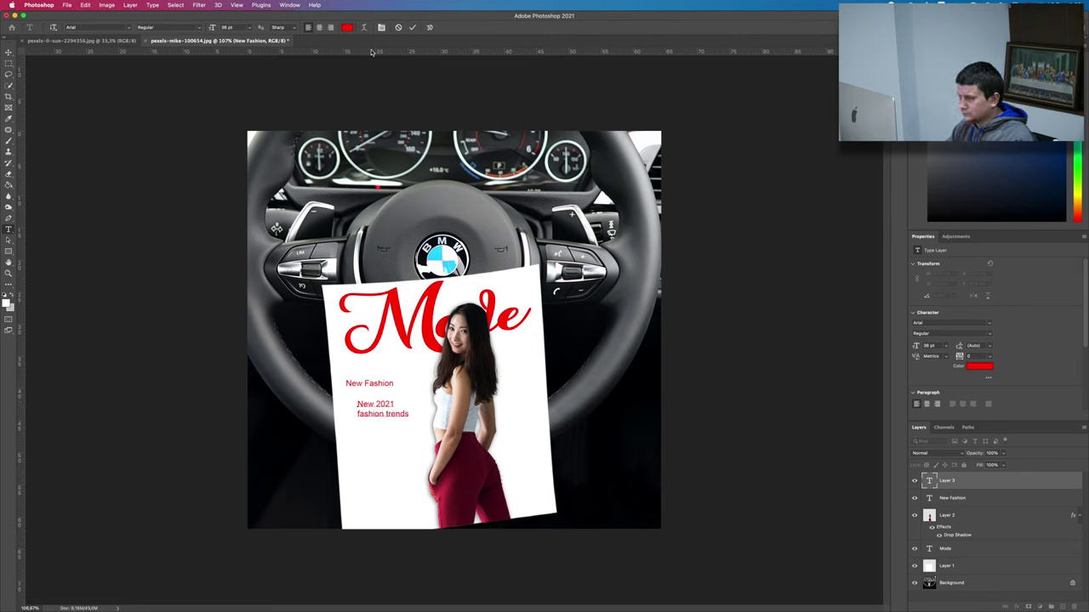
- Colour the caption text black (#000000)
click(415, 28)
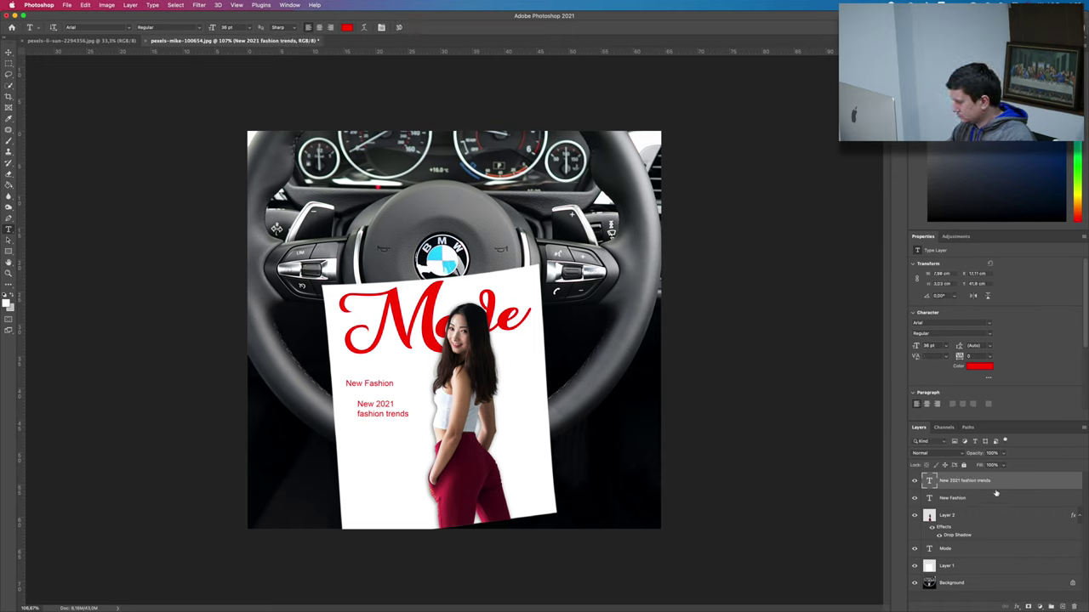
drag(409, 416, 372, 318)
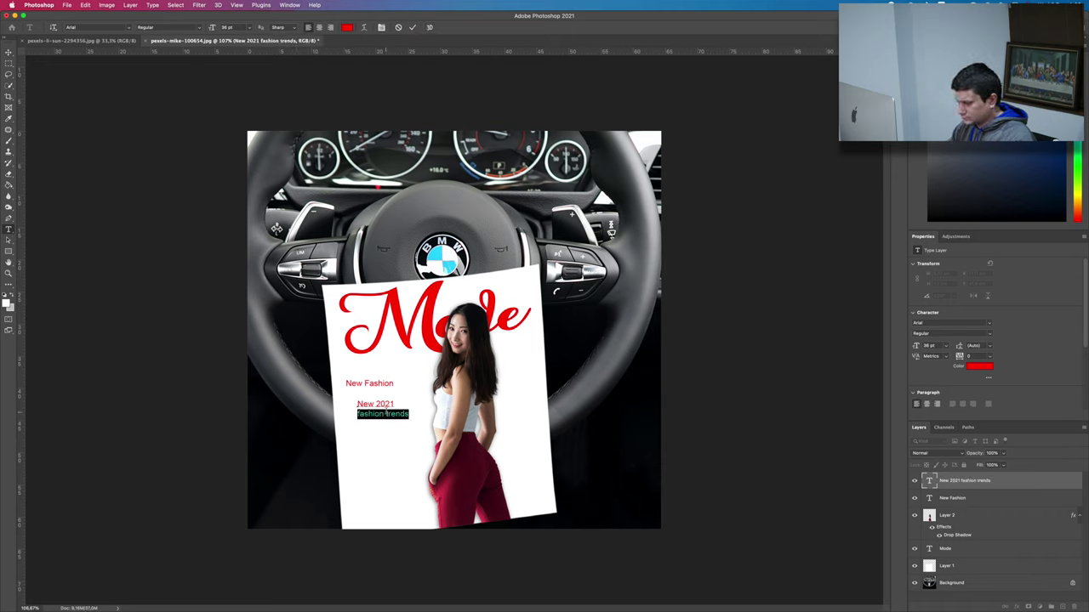
click(346, 27)
text(000000)
click(798, 158)
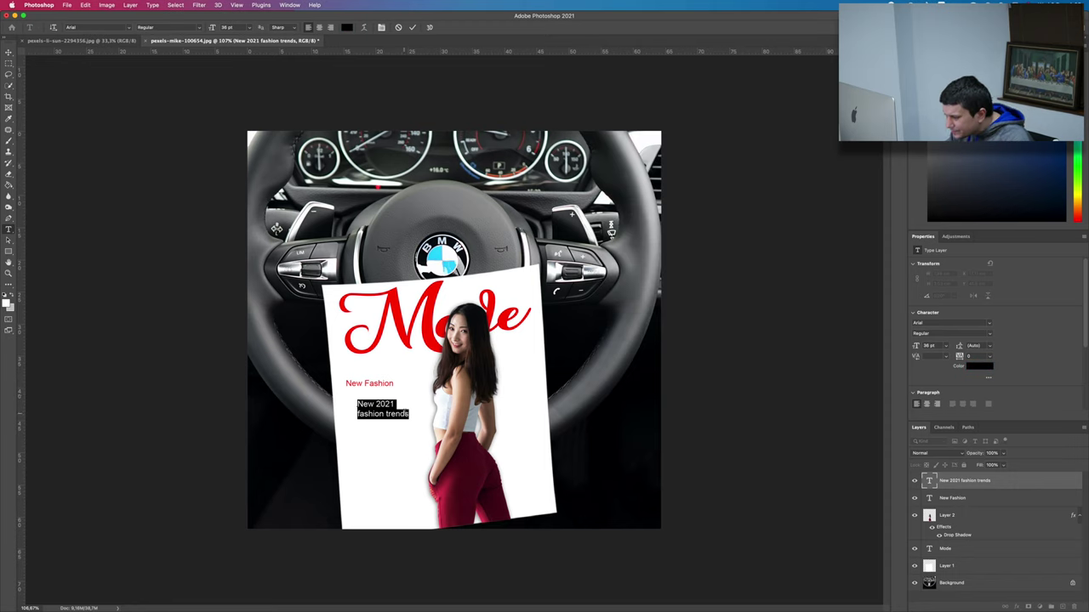
- Rotate the caption and the New Fashion heading to match the card's tilt
key(ctrl+h)
click(10, 53)
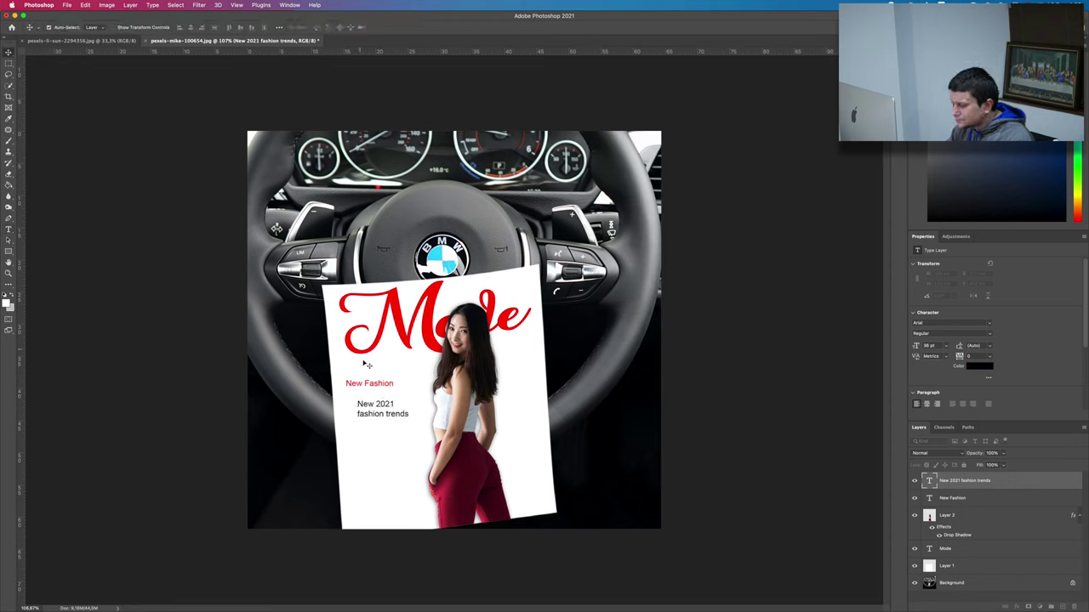
key(ctrl+t)
mouse_move(421, 393)
mouse_down()
mouse_move(437, 375)
mouse_move(409, 383)
mouse_up()
click(430, 27)
click(979, 501)
key(ctrl+t)
mouse_move(398, 376)
mouse_down()
mouse_move(404, 365)
mouse_move(372, 380)
mouse_up()
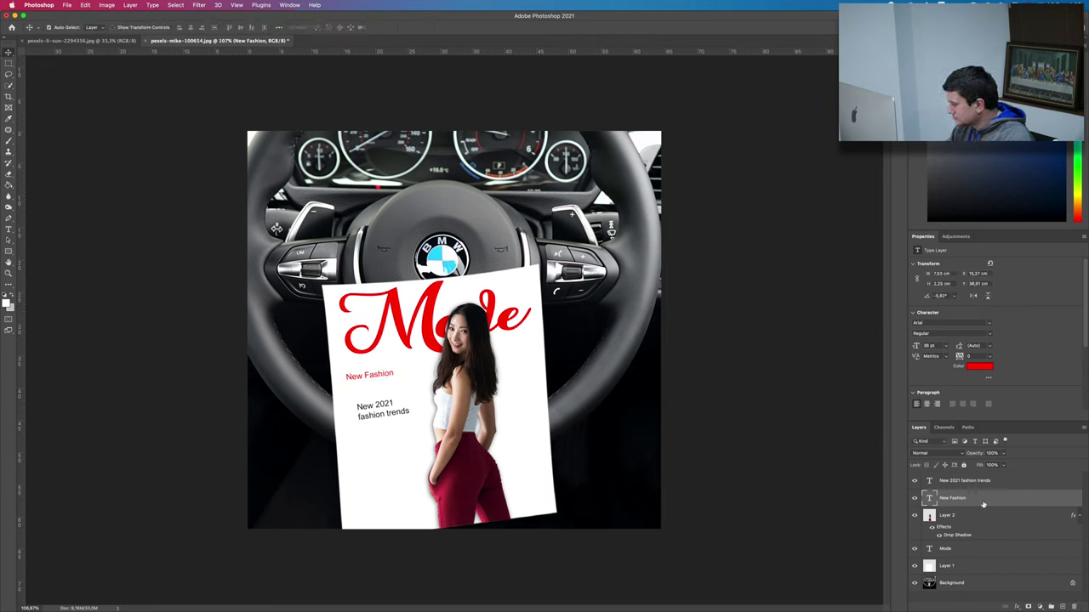
- Move the caption right under New Fashion, fine-tune its angle, and nudge it down
click(383, 407)
key(ctrl+t)
drag(395, 404, 386, 391)
drag(435, 366, 444, 361)
drag(382, 391, 382, 386)
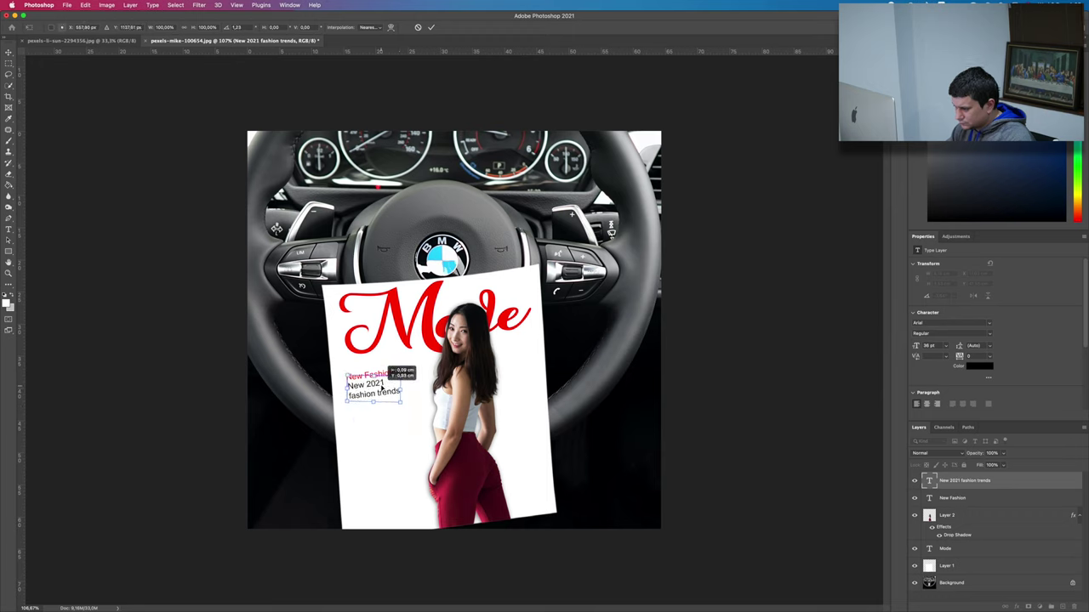
click(431, 26)
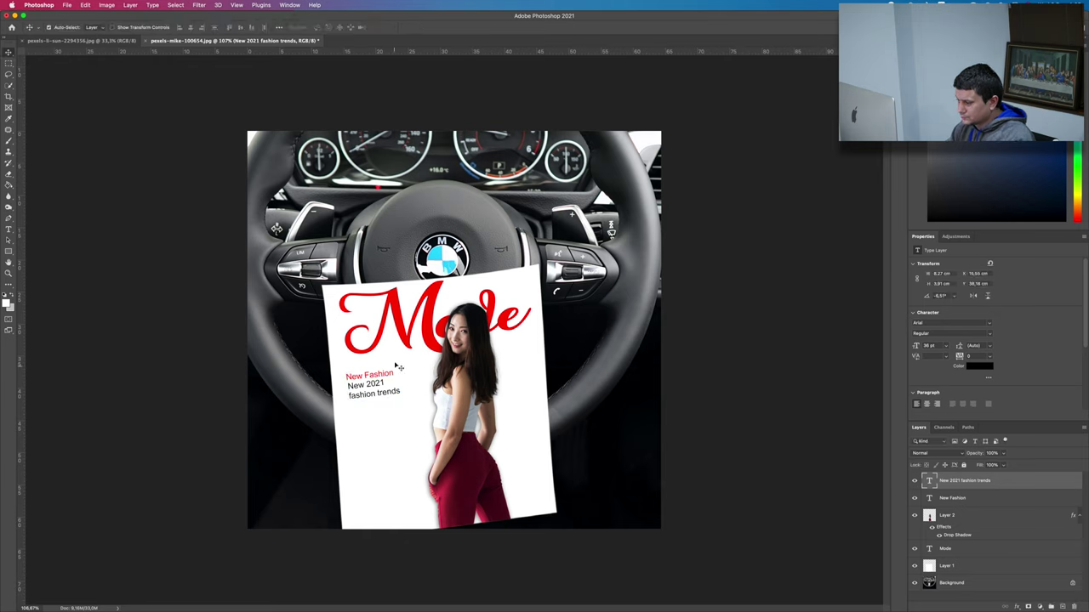
key(Down)
key(Down)
key(Down)
- Nudge the caption left, then recolour the Mode title a darker red
key(Left)
key(Left)
key(Left)
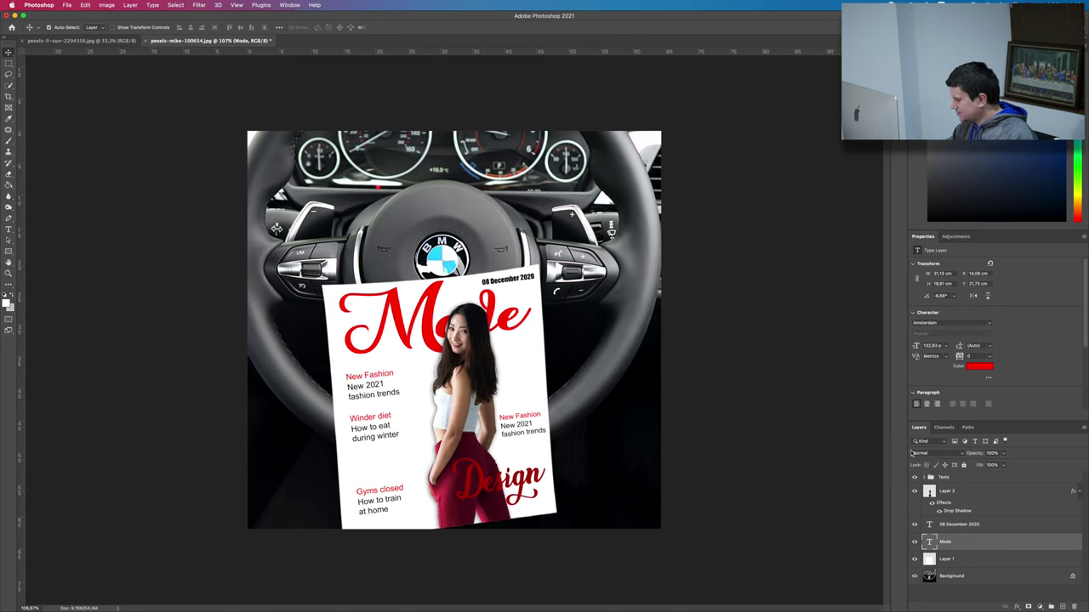
click(977, 369)
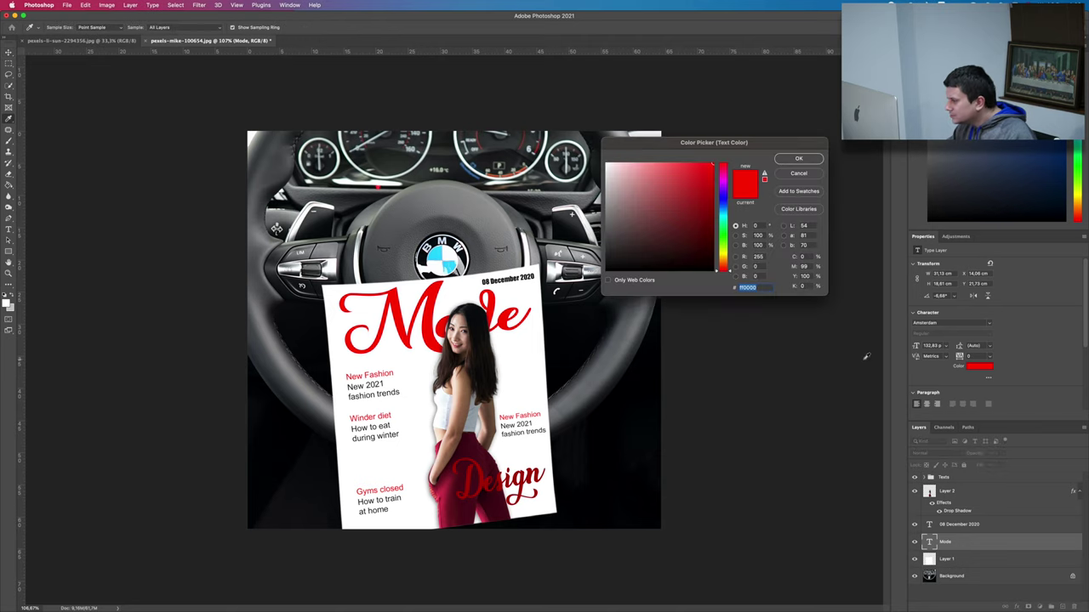
click(714, 196)
drag(711, 197, 714, 194)
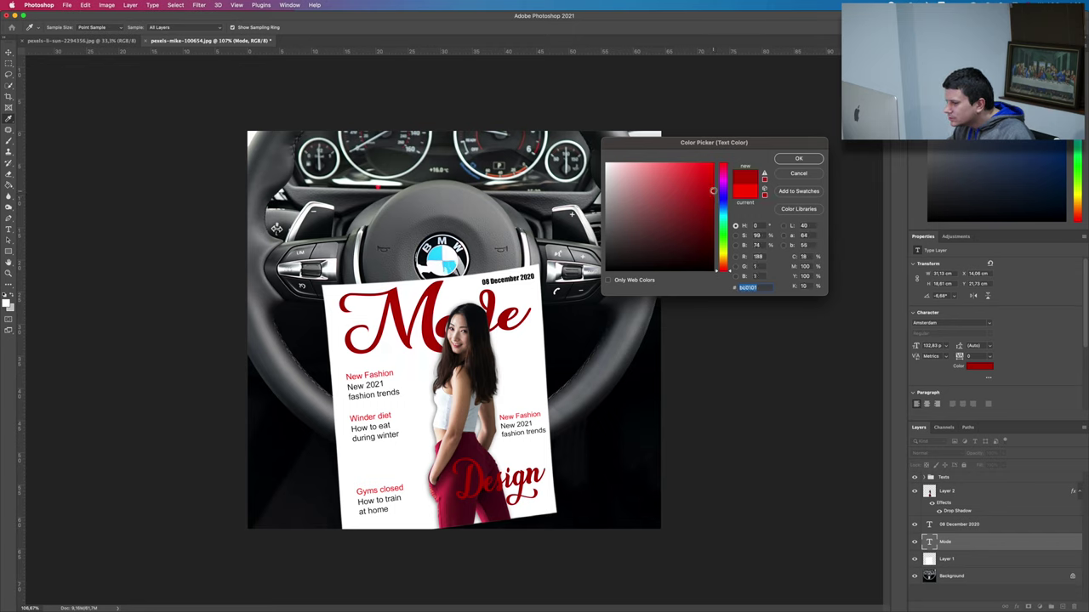
drag(711, 191, 712, 190)
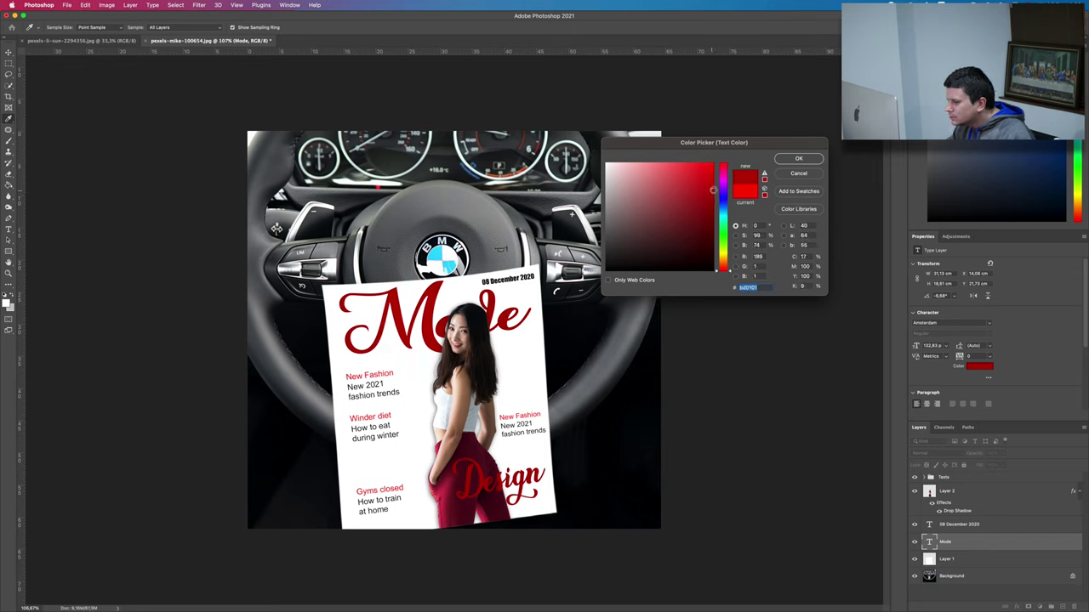
click(793, 159)
click(961, 558)
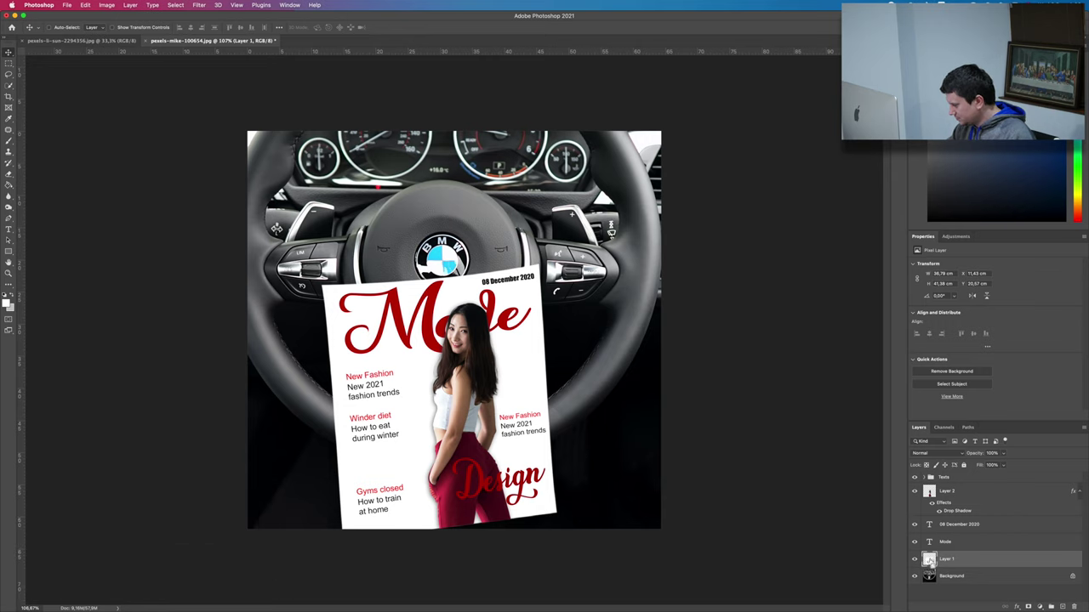
- Load the card's outline as a selection and add a new empty layer at the top of the stack
ctrl+click(928, 560)
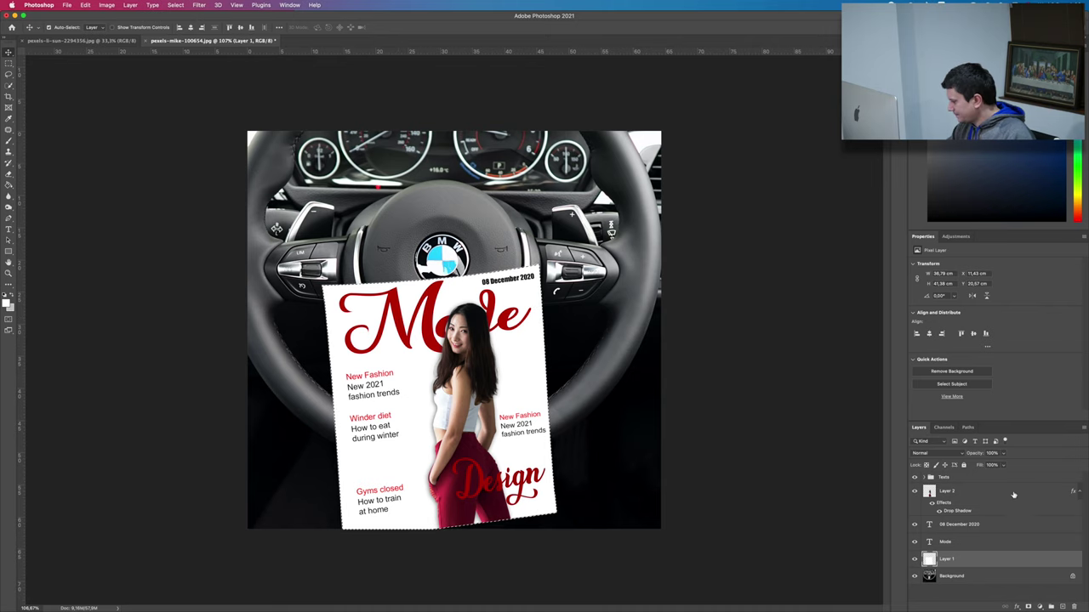
click(1062, 606)
drag(946, 559, 987, 477)
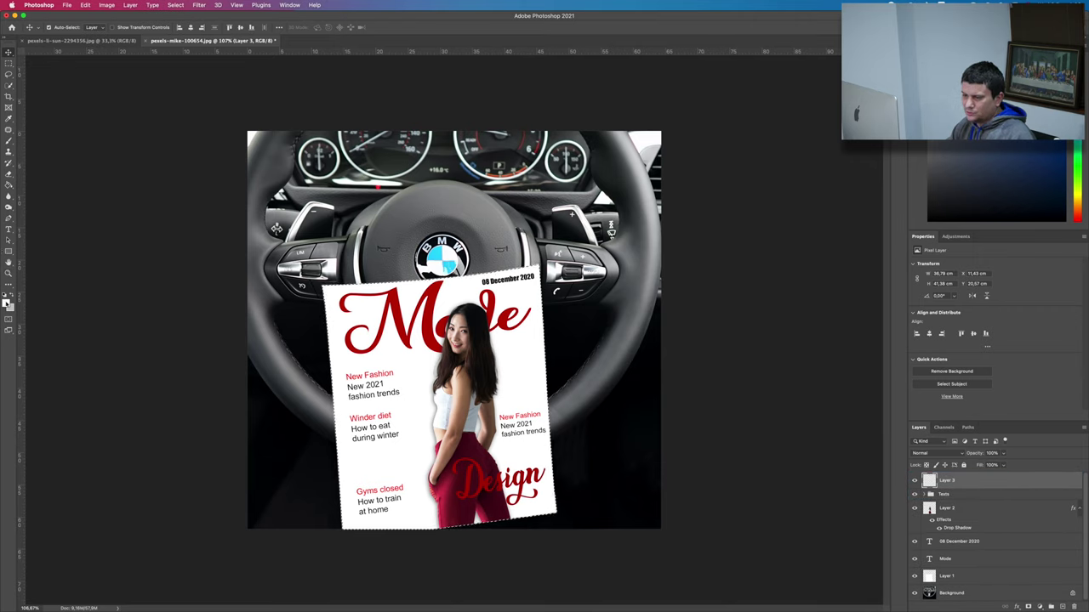
- Paint a light grey wash over the card's left side with a large soft brush
key(b)
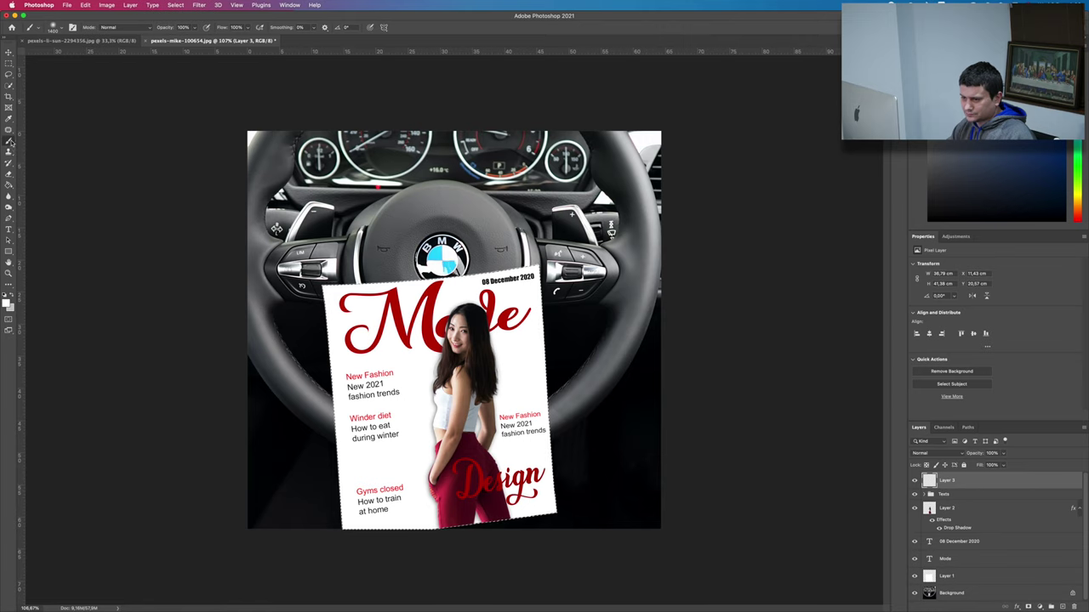
click(60, 25)
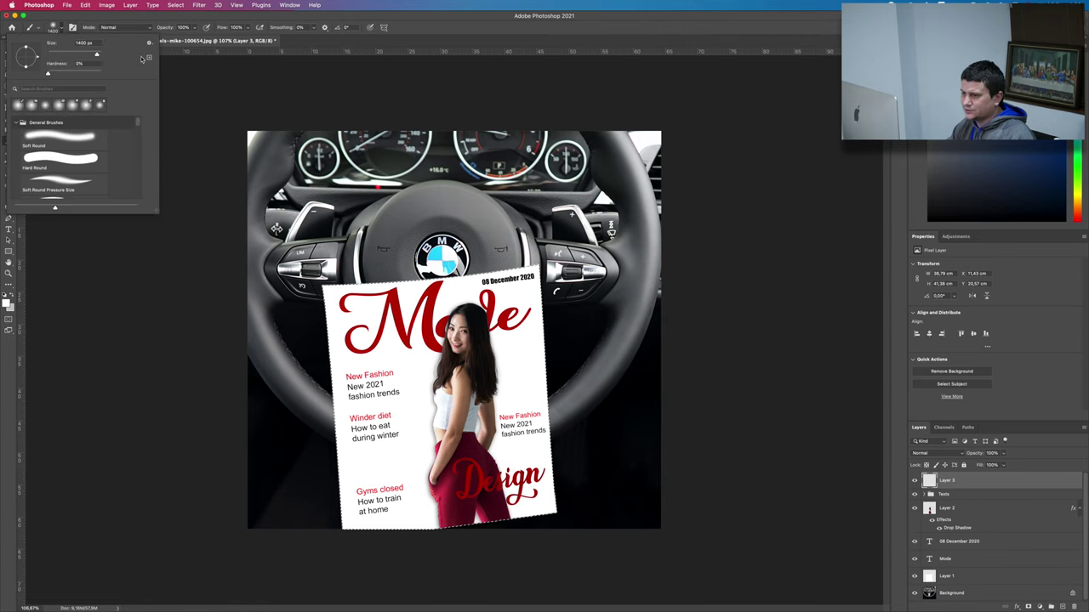
click(416, 24)
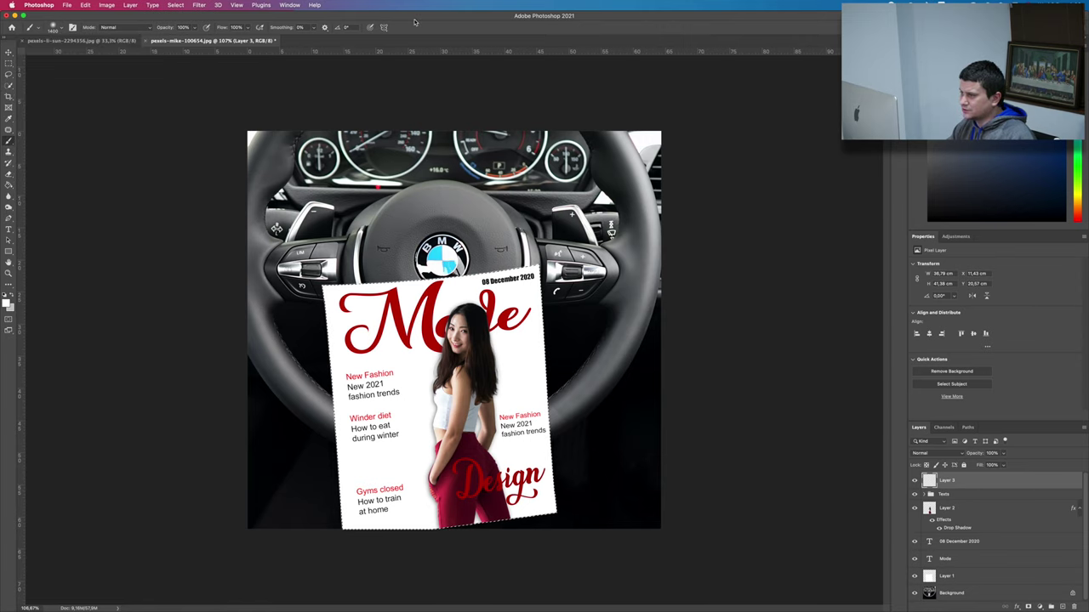
click(9, 304)
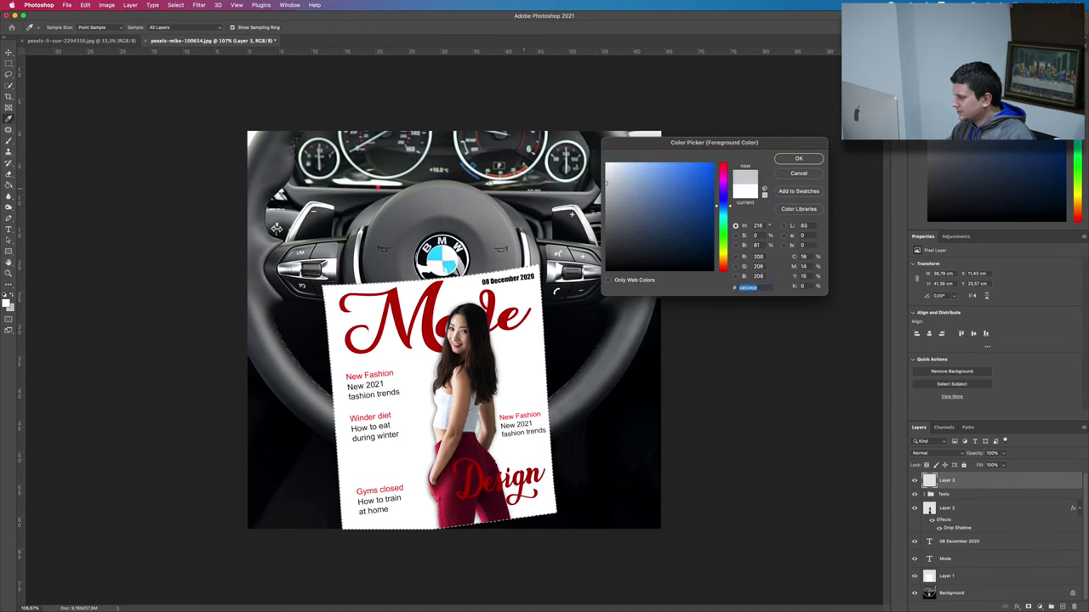
click(788, 160)
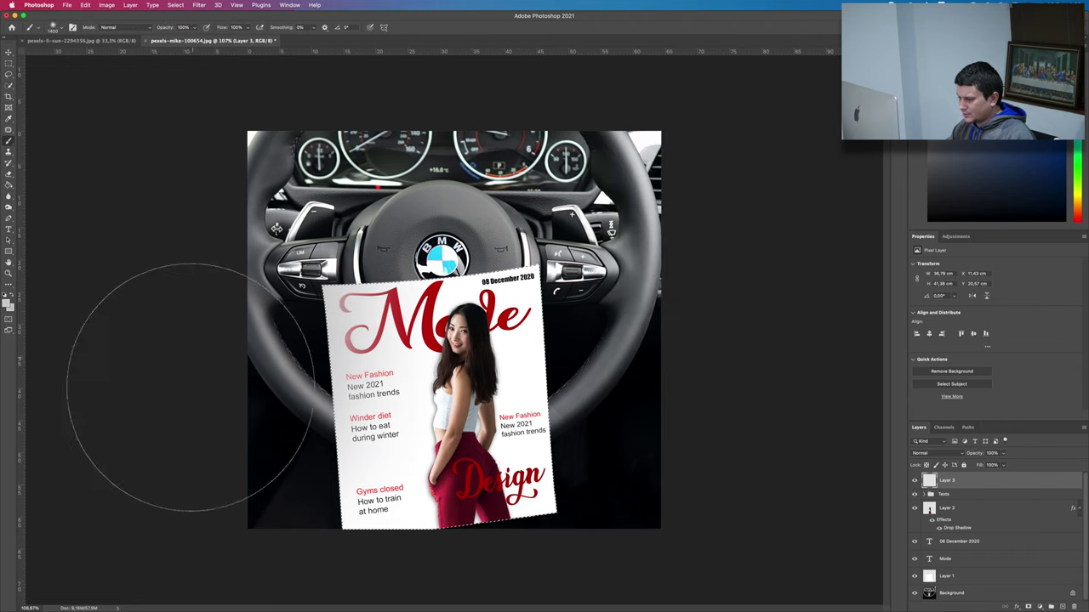
key(bracketright)
key(bracketright)
key(bracketright)
drag(158, 511, 128, 464)
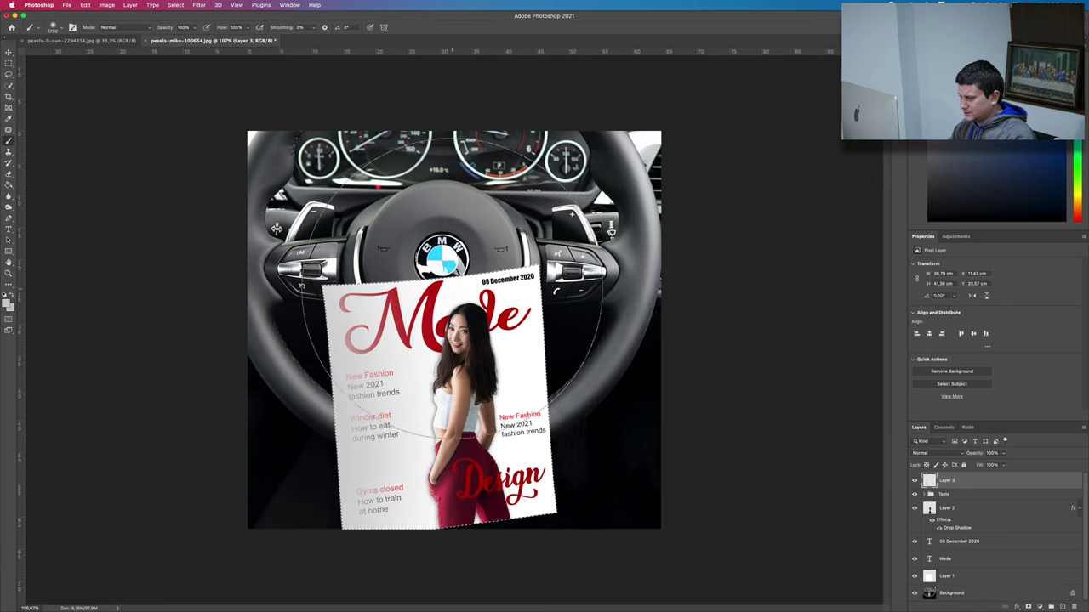
- Undo the stroke, recheck the grey, and set Layer 3's opacity to about 58%
key(ctrl+z)
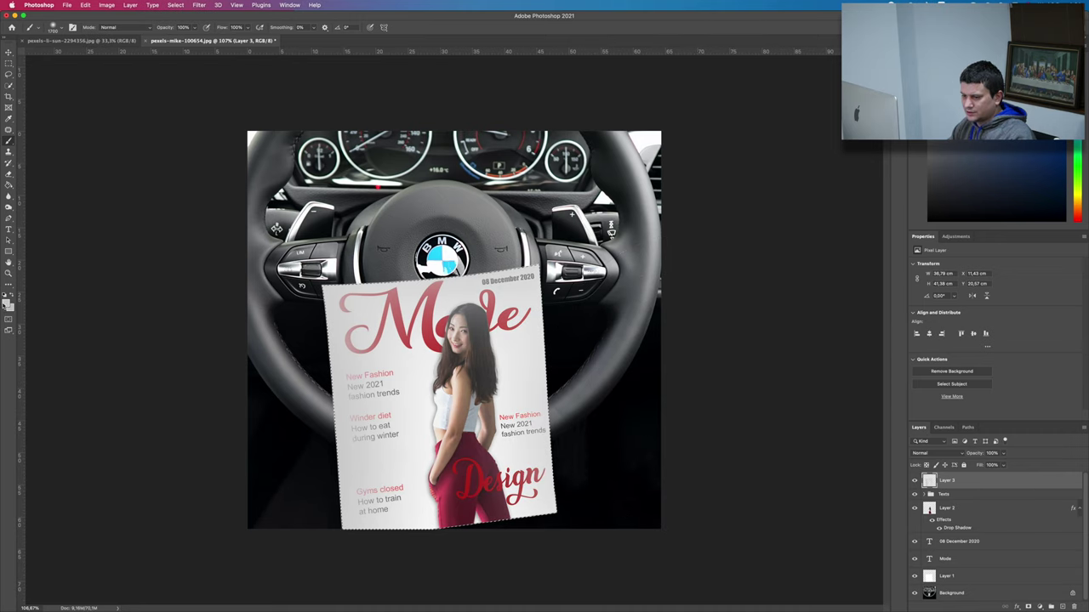
click(7, 301)
click(802, 157)
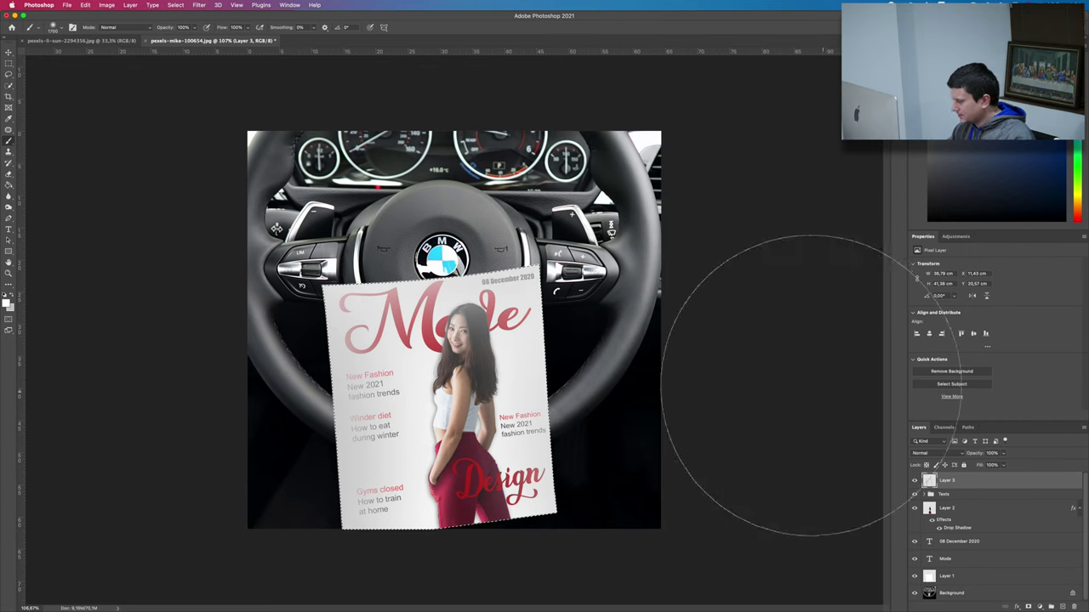
click(1003, 453)
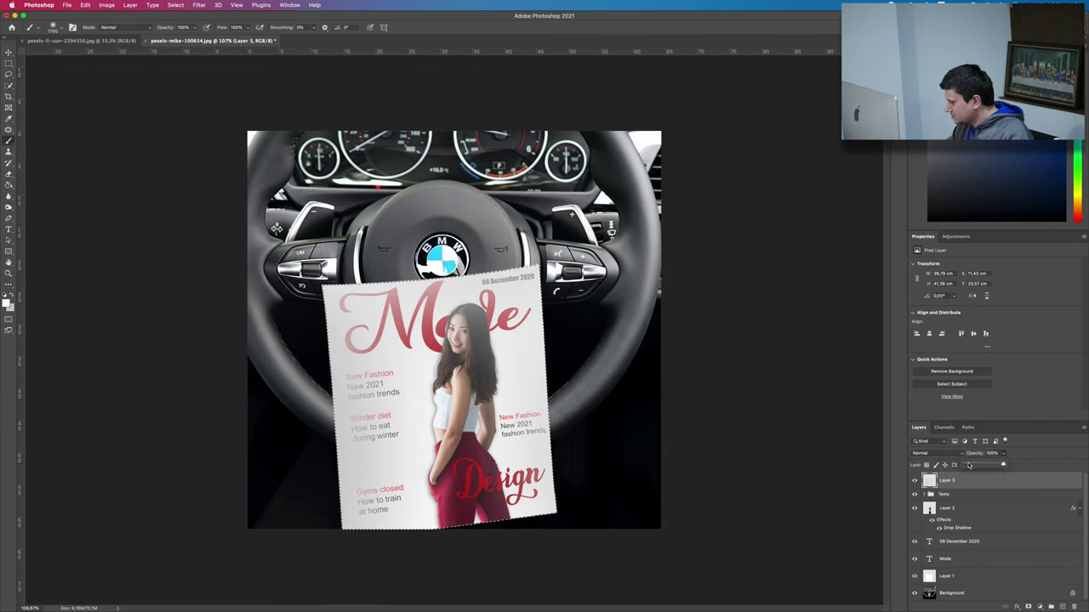
click(968, 466)
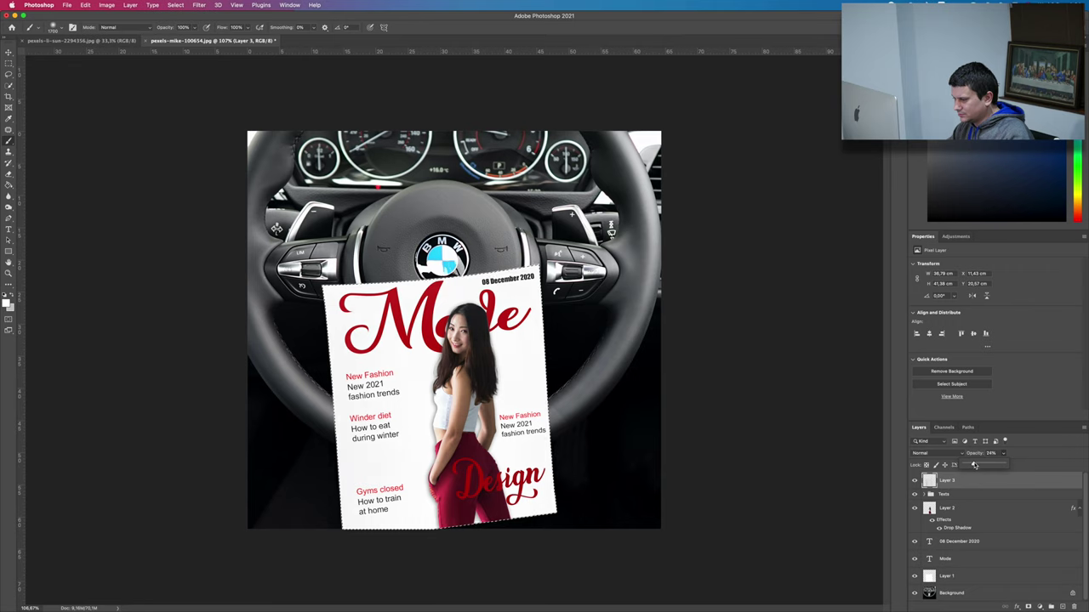
drag(977, 465, 989, 465)
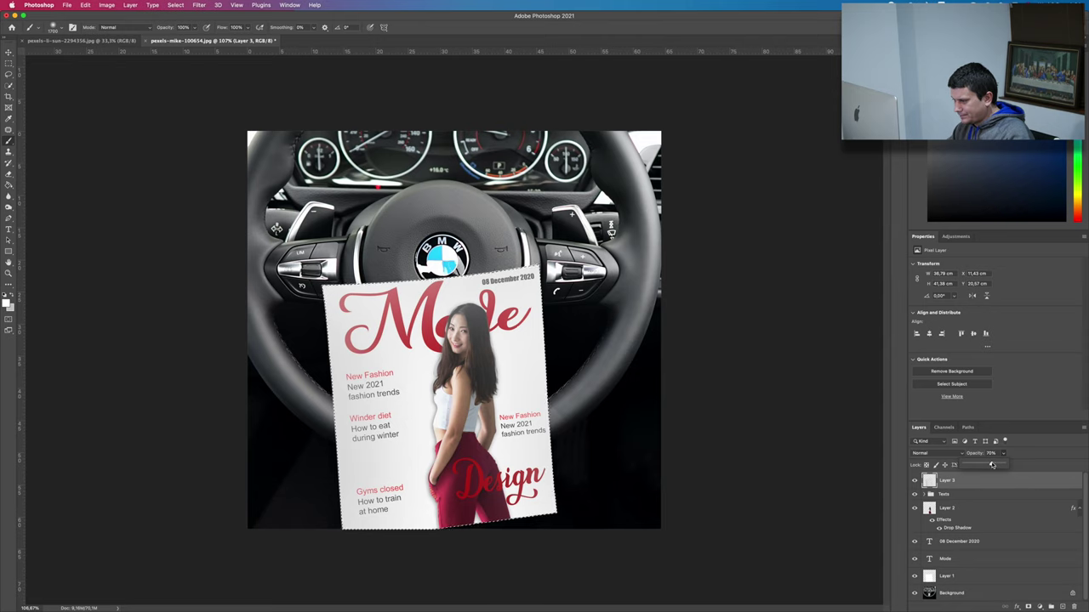
drag(993, 464, 987, 465)
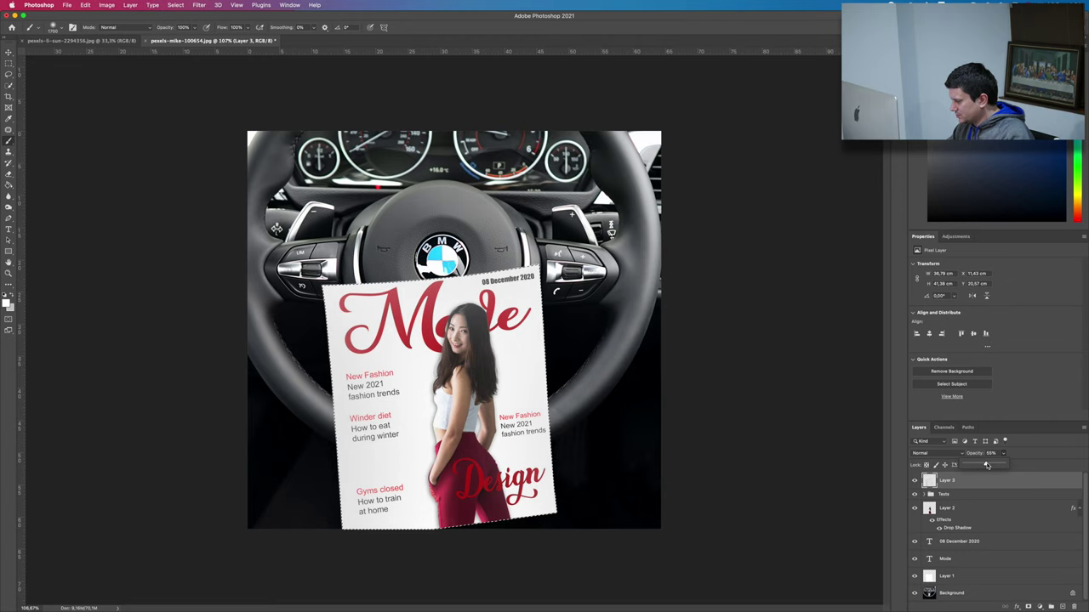
- Select all layers from Layer 3 to Background and duplicate them
key(m)
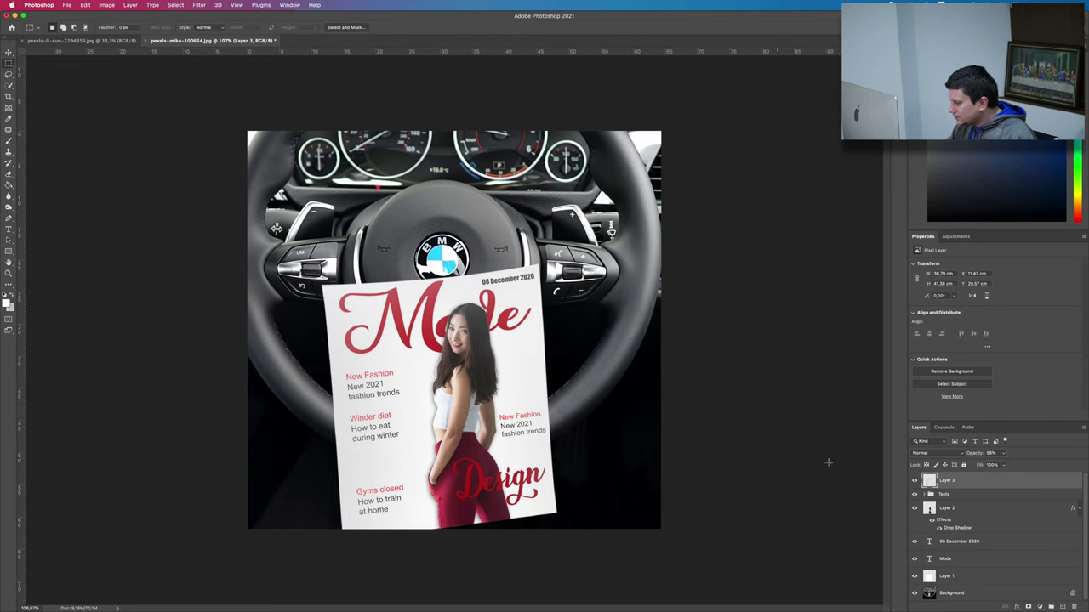
shift+click(977, 595)
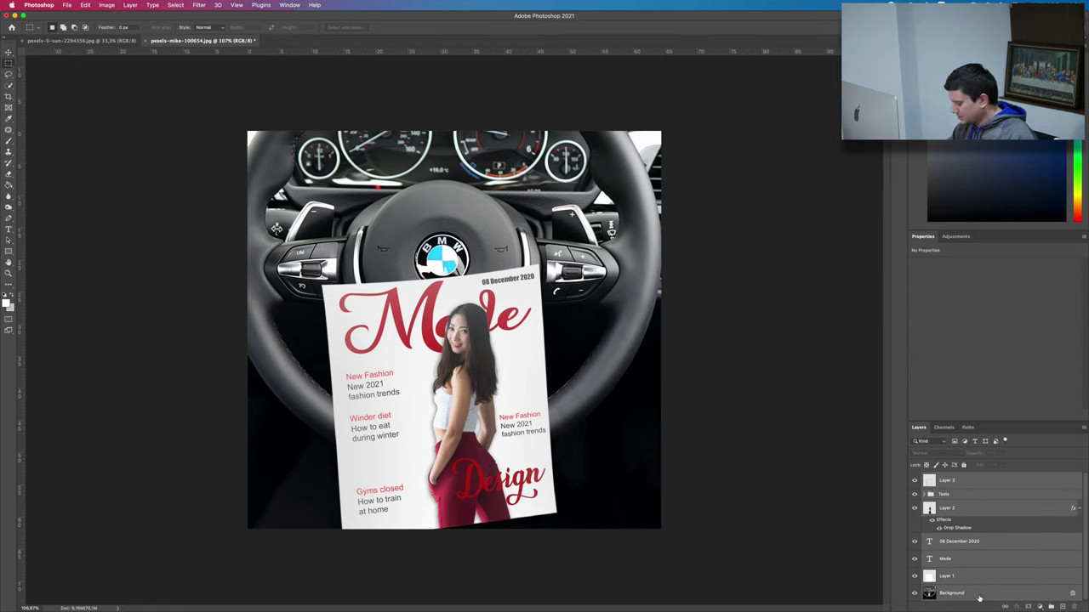
key(ctrl+j)
right_click(985, 487)
key(Escape)
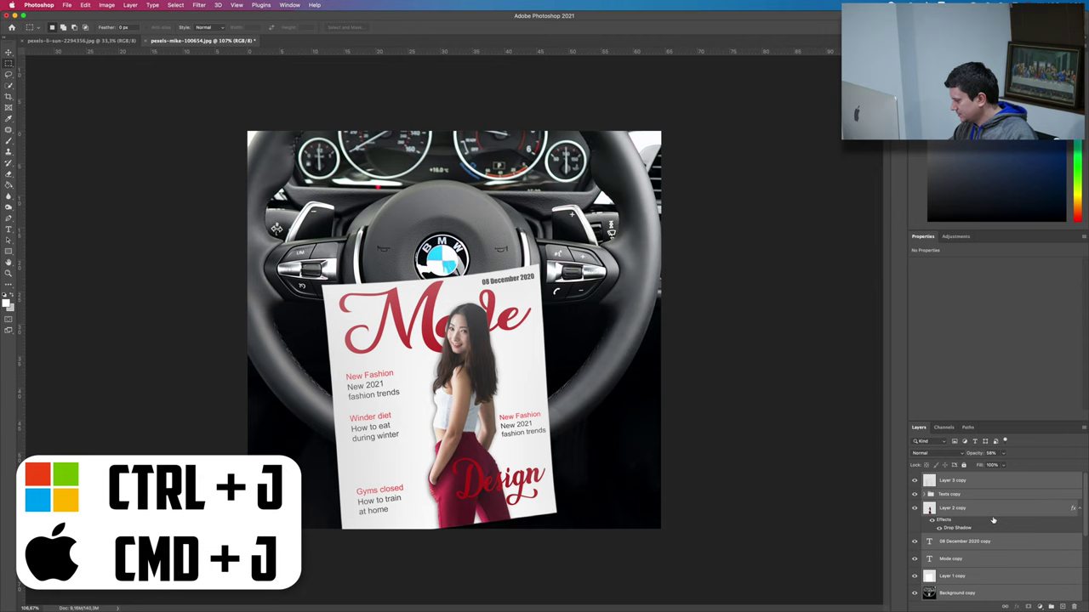
- Merge the copied layers into one and open the Camera Raw Filter on it
right_click(995, 496)
key(Escape)
right_click(995, 562)
key(Escape)
right_click(1012, 584)
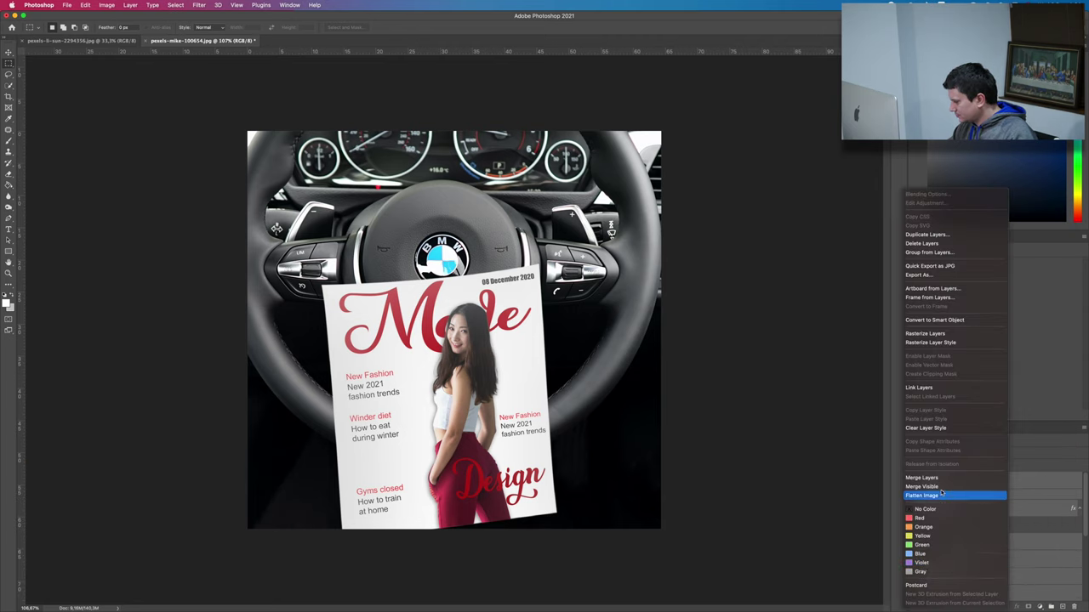
key(Escape)
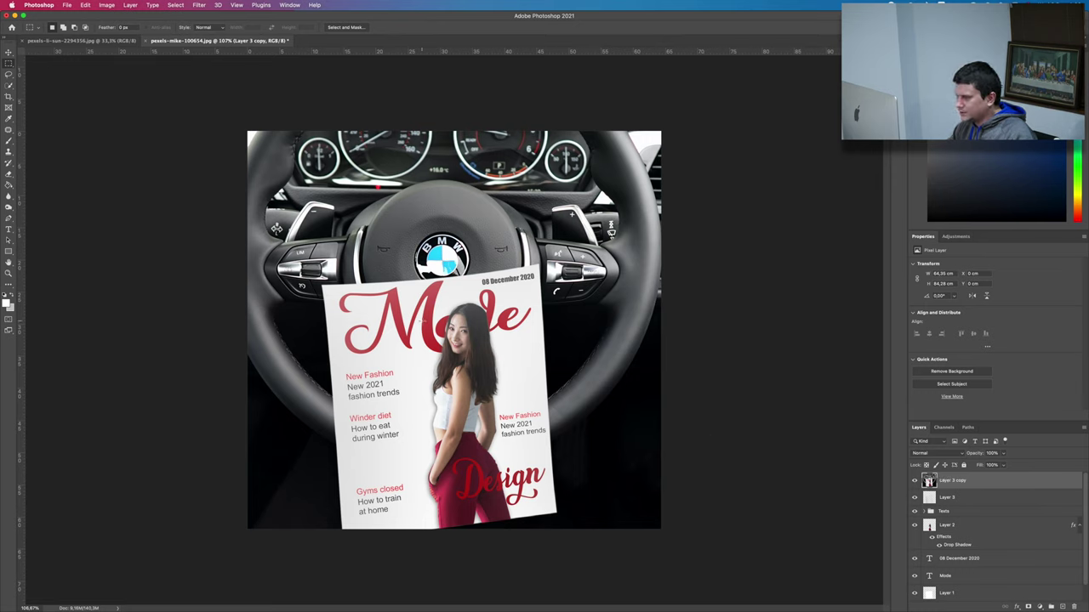
click(197, 6)
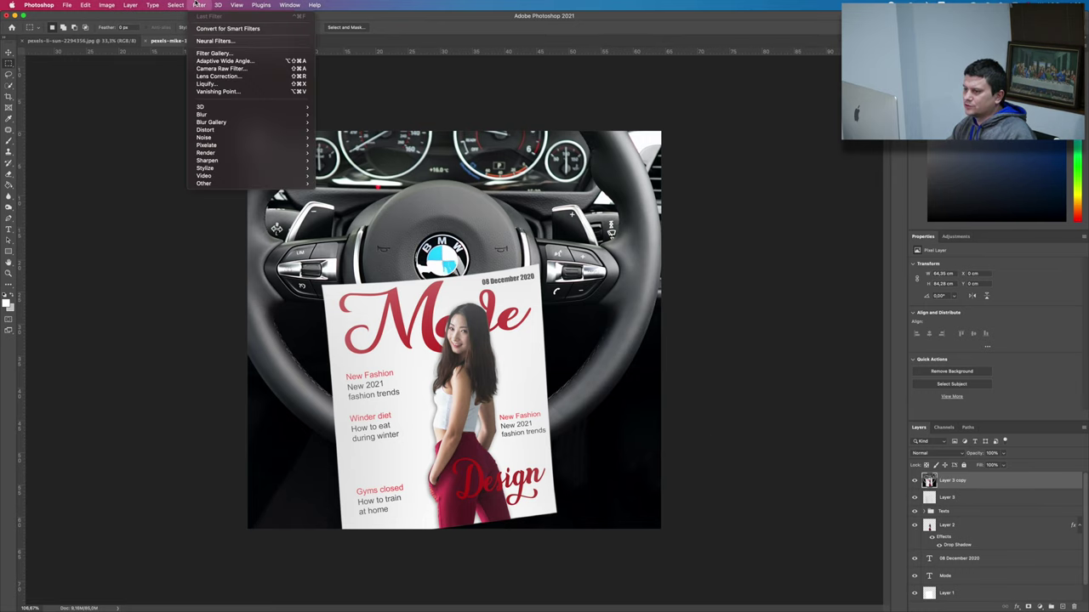
click(213, 73)
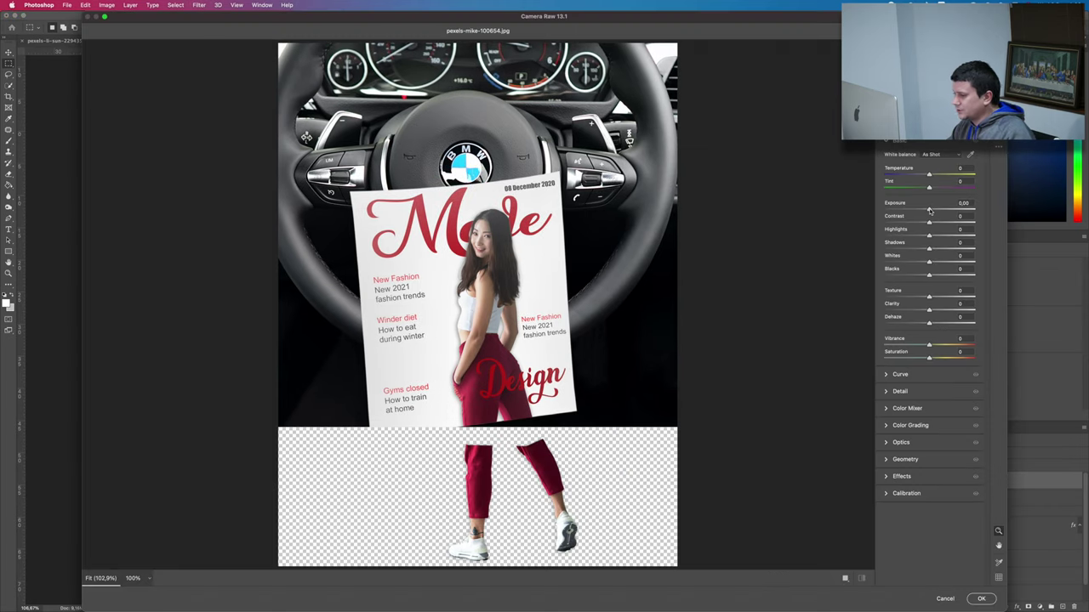
- In Camera Raw, lower Exposure to about -0.35 and Whites to -18, then apply the grade
mouse_move(929, 210)
mouse_down()
mouse_move(942, 227)
mouse_move(919, 239)
mouse_move(933, 251)
mouse_up()
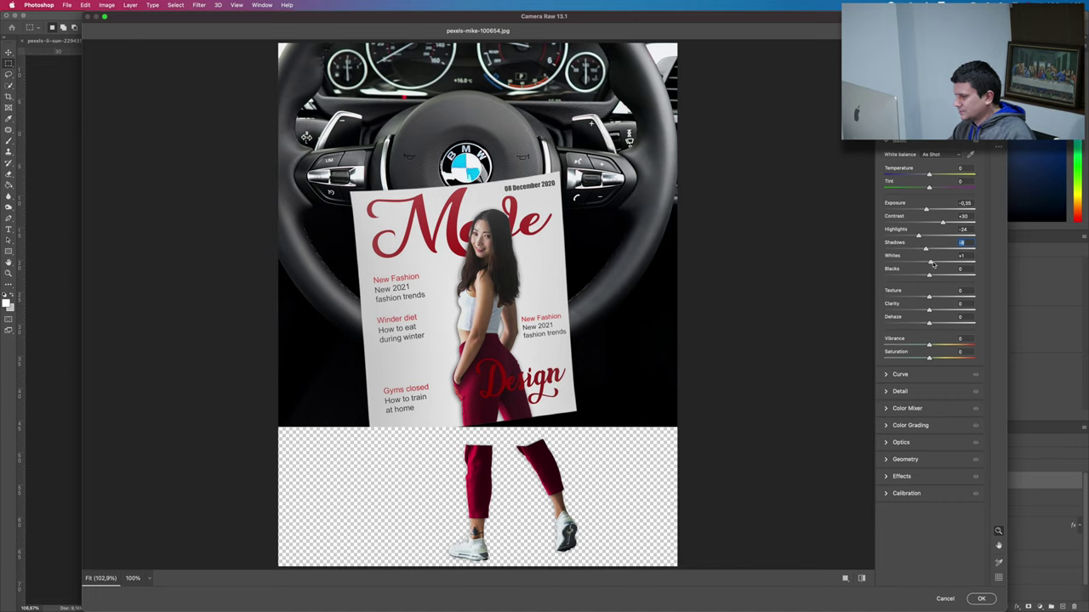
drag(940, 267, 925, 264)
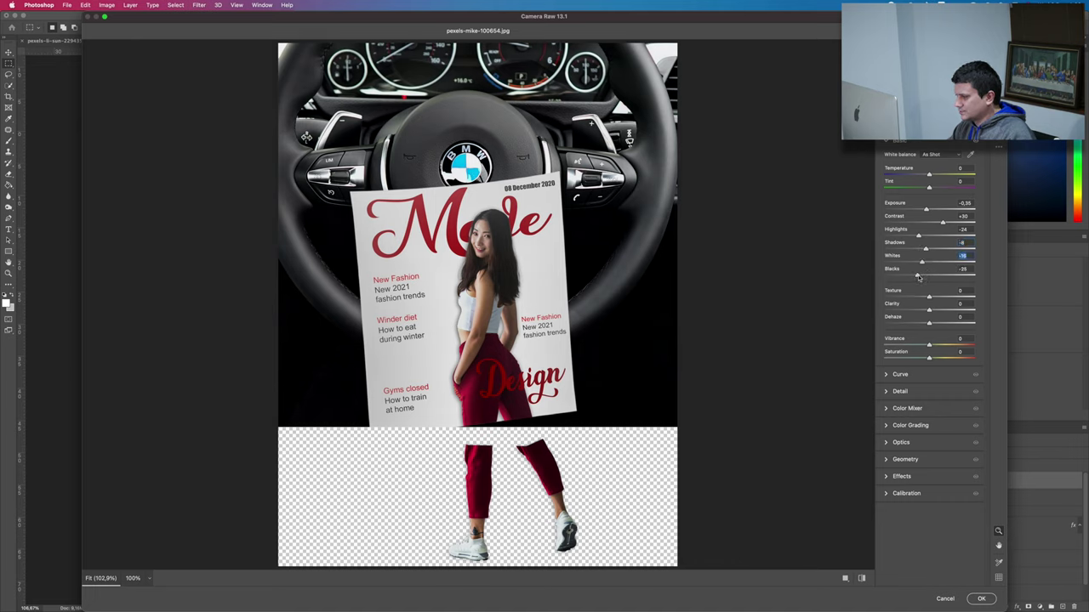
click(913, 276)
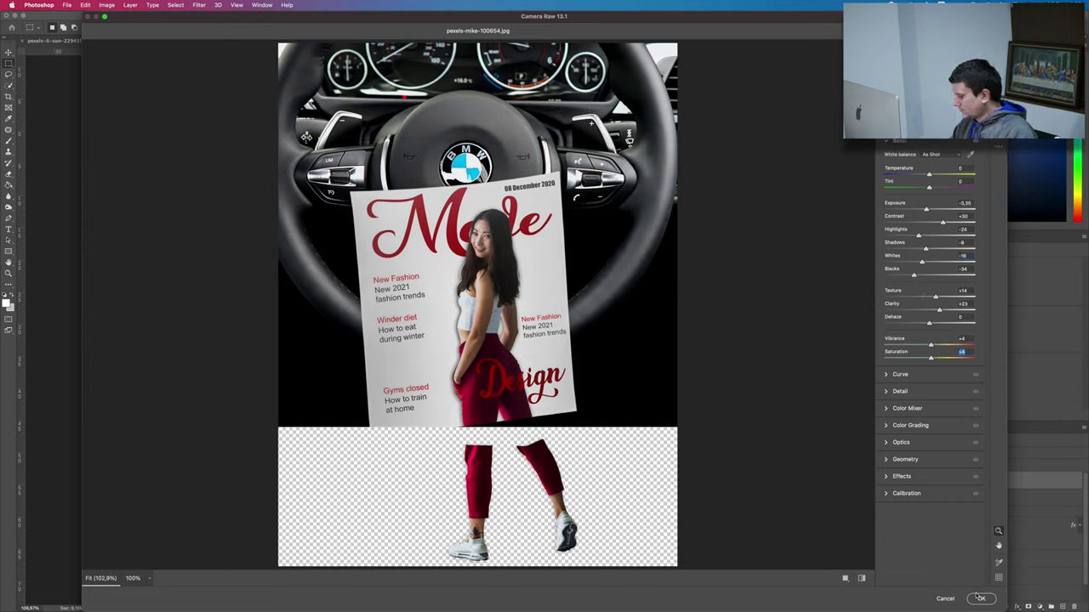
click(980, 599)
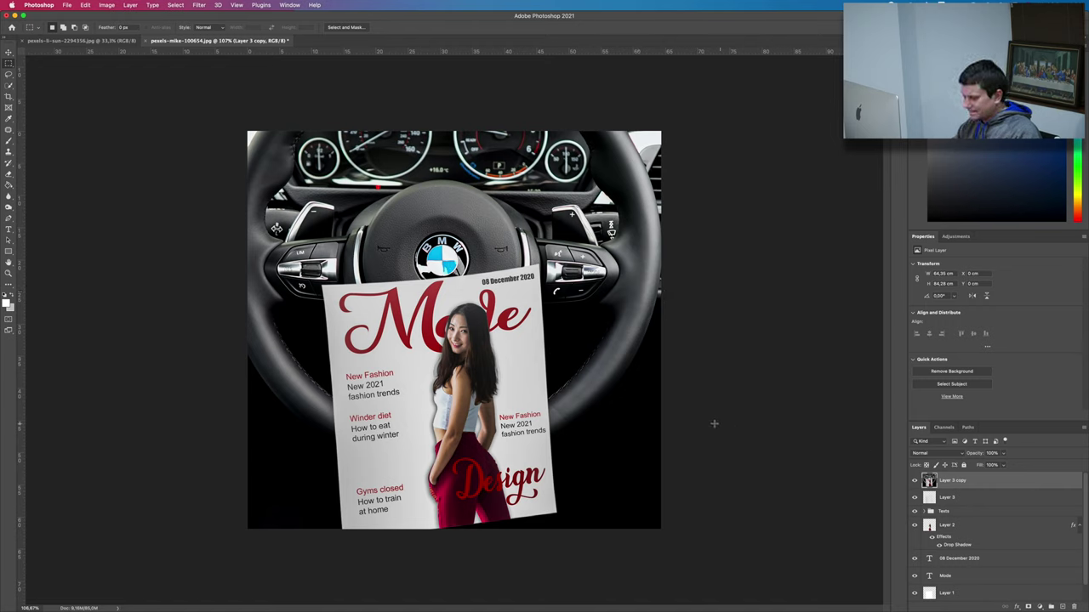
key(super+minus)
key(super+minus)
key(super+minus)
key(super+equal)
key(super+minus)
key(super+equal)
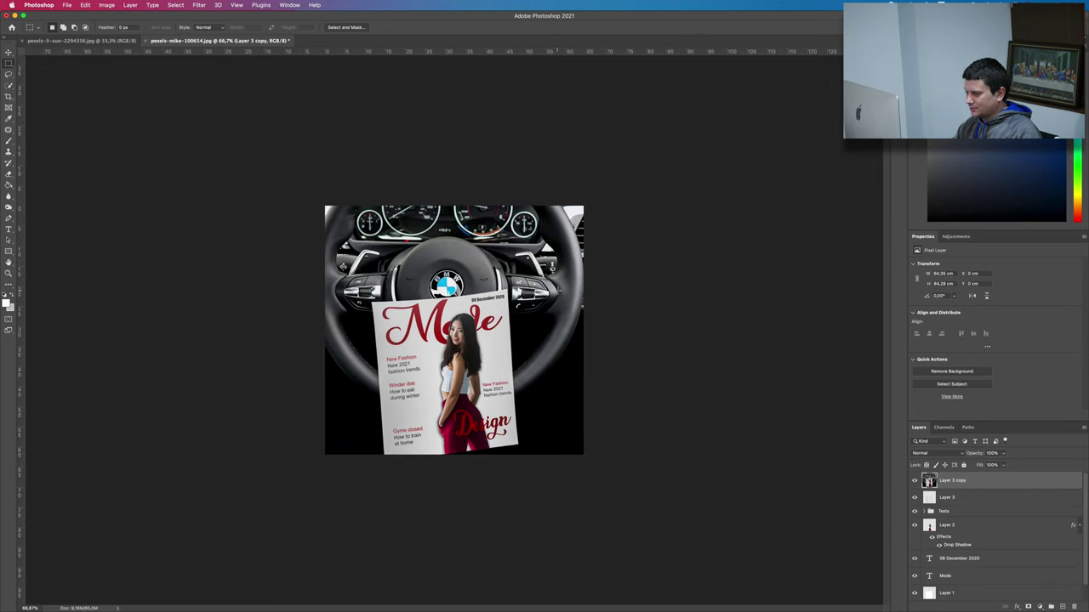